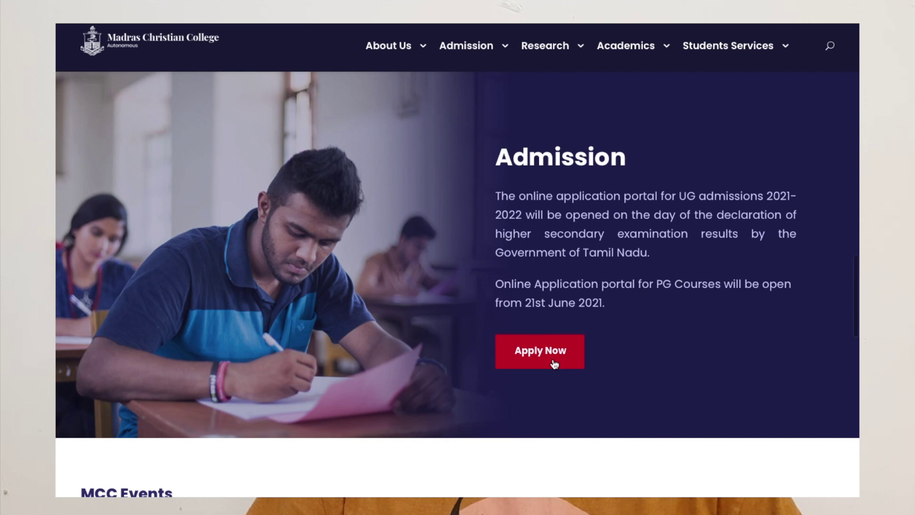
# Step: Open Apply Now and read through the General Instructions and Eligibility sections down to the admission link cards
pyautogui.click(554, 364)
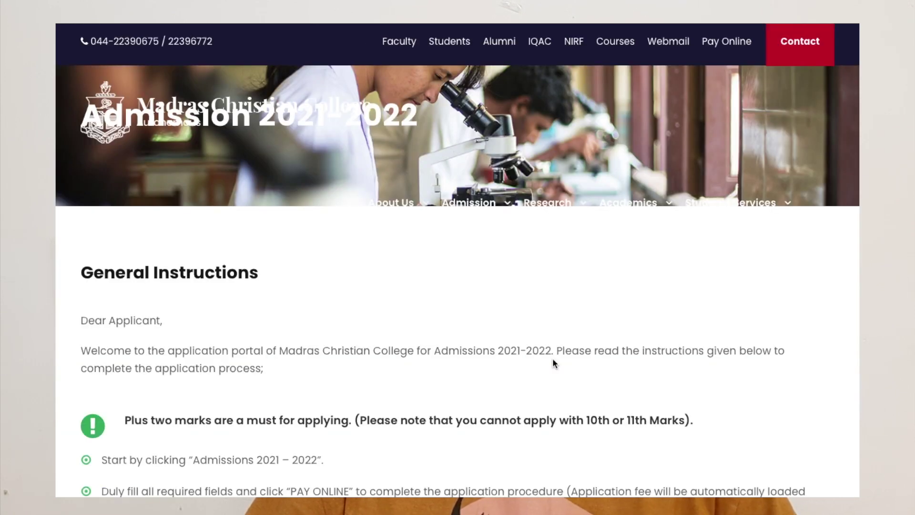
pyautogui.scroll(-5, 313, 351)
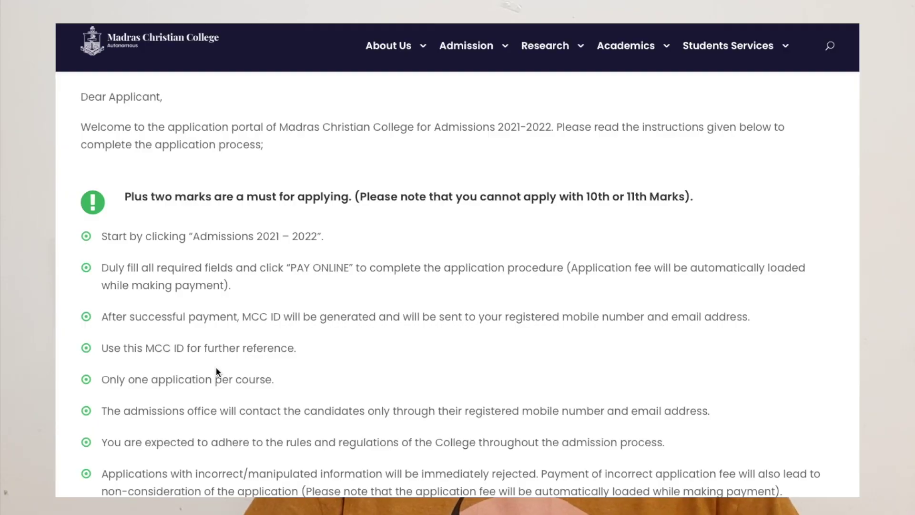
pyautogui.scroll(-8, 216, 367)
pyautogui.scroll(-20, 216, 367)
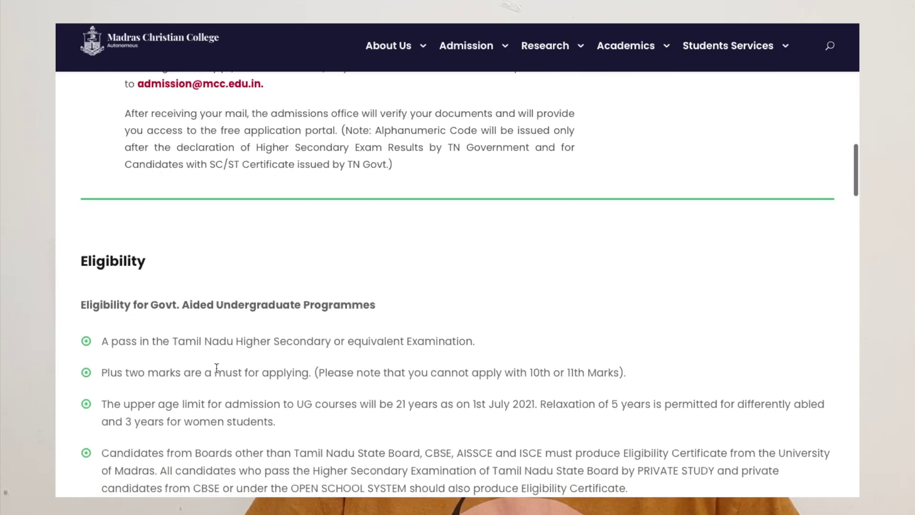
pyautogui.scroll(-3, 215, 372)
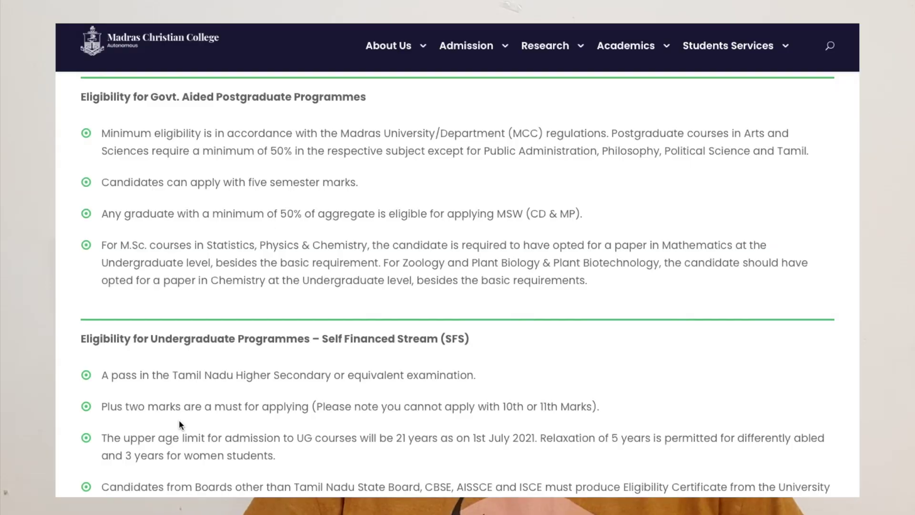
pyautogui.scroll(-20, 179, 419)
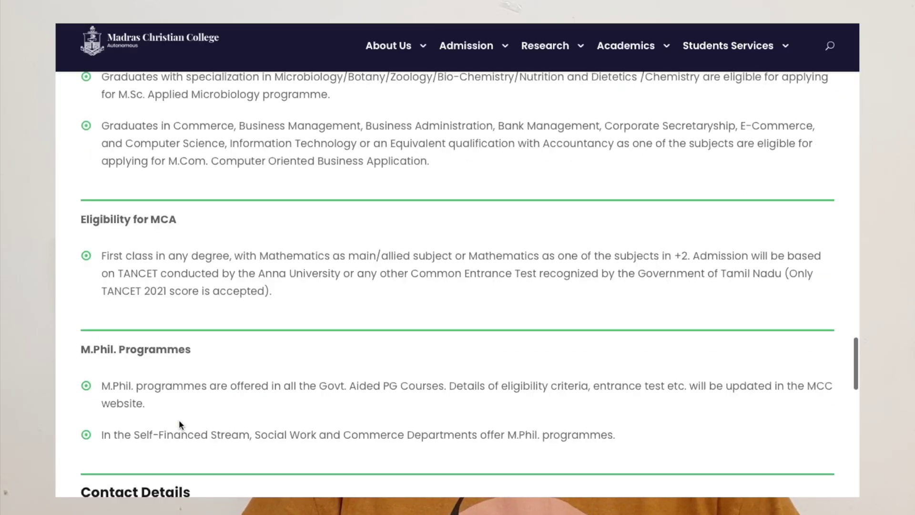
pyautogui.scroll(6, 179, 419)
pyautogui.scroll(-2, 180, 428)
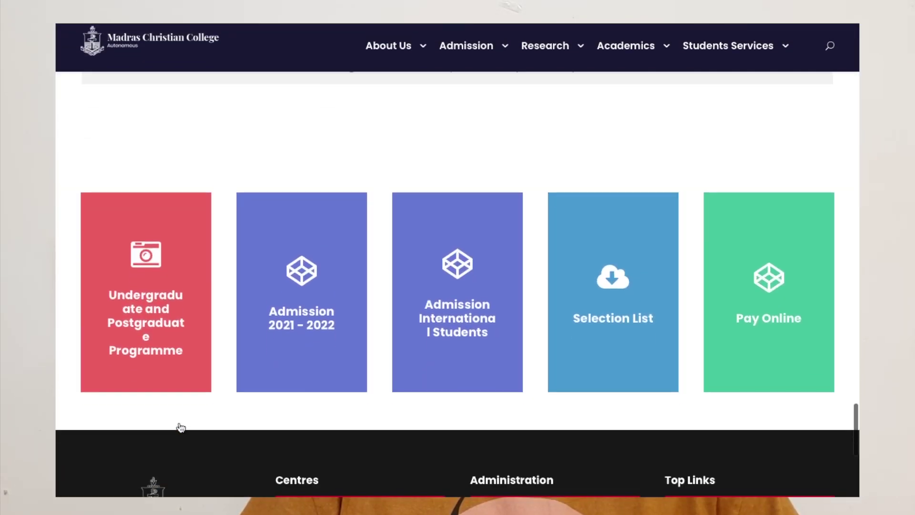
pyautogui.scroll(-1, 205, 364)
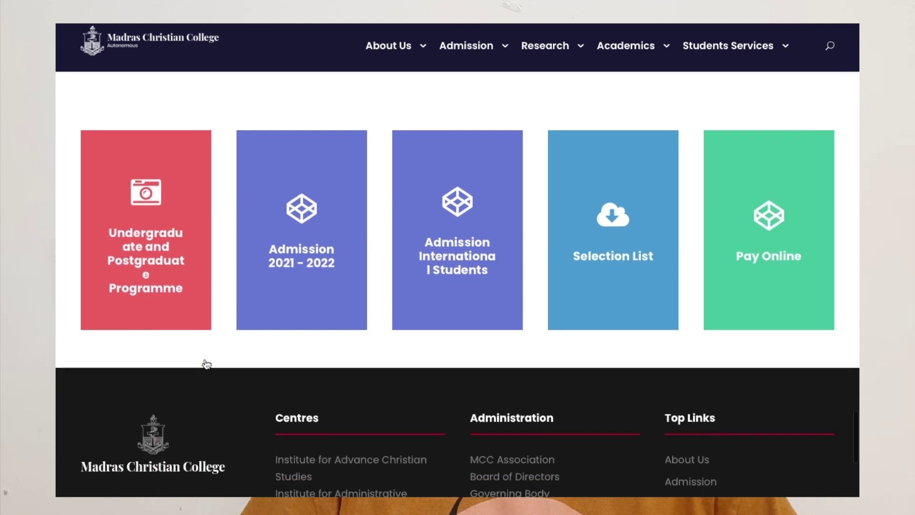
# Step: Open the 2021-2022 online application, accept its instructions, and list the Govt Aided Stream UG courses
pyautogui.click(322, 276)
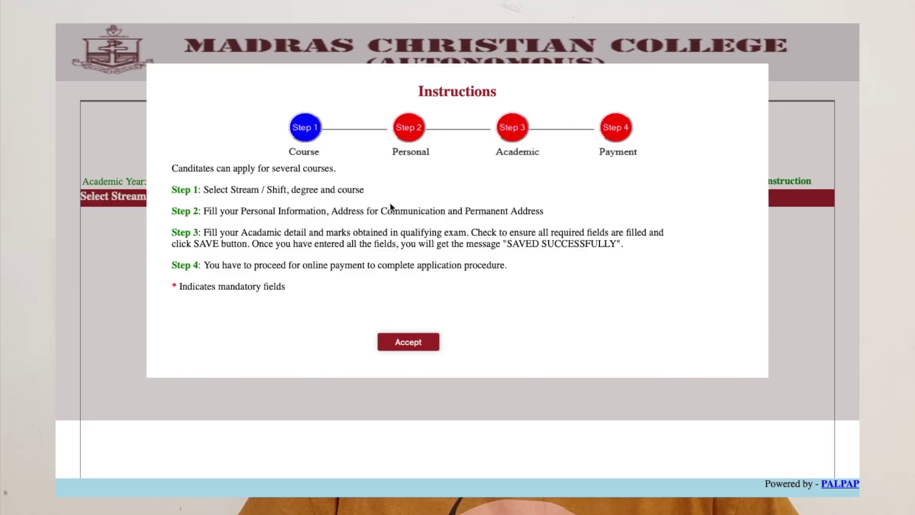
pyautogui.click(413, 344)
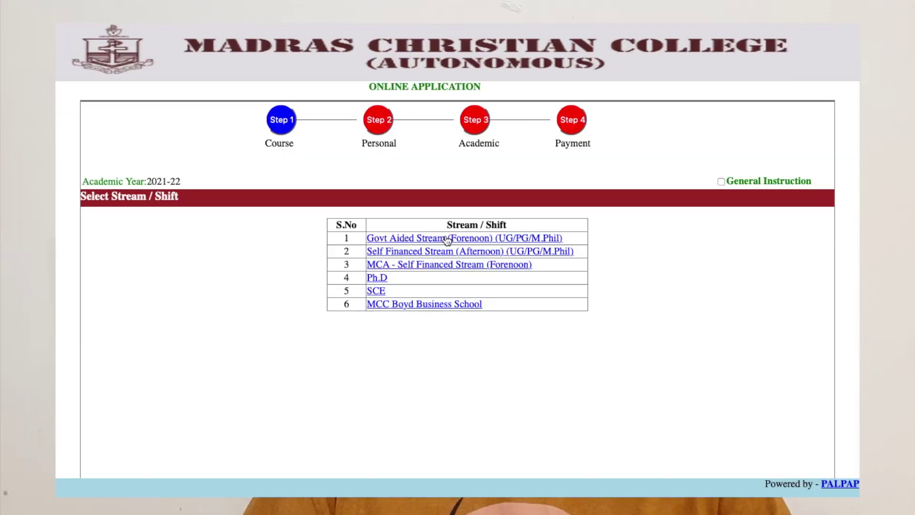
pyautogui.scroll(-1, 428, 220)
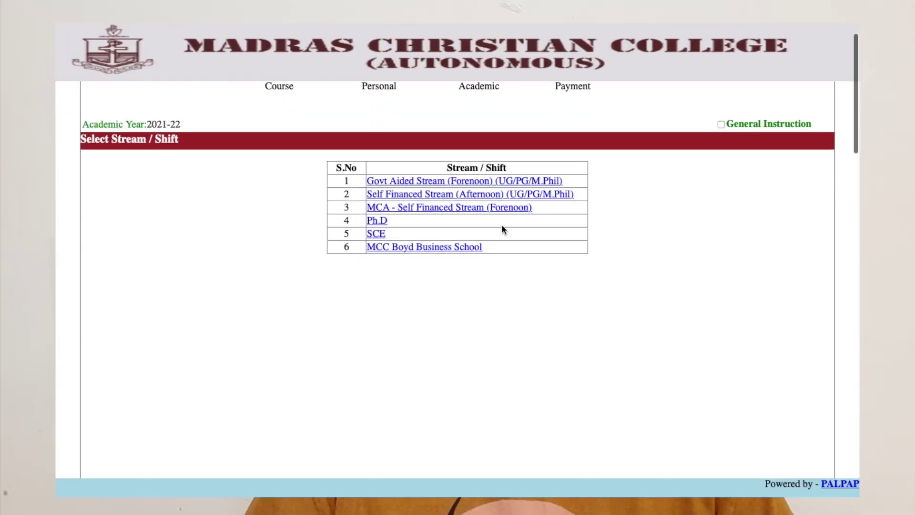
pyautogui.click(448, 181)
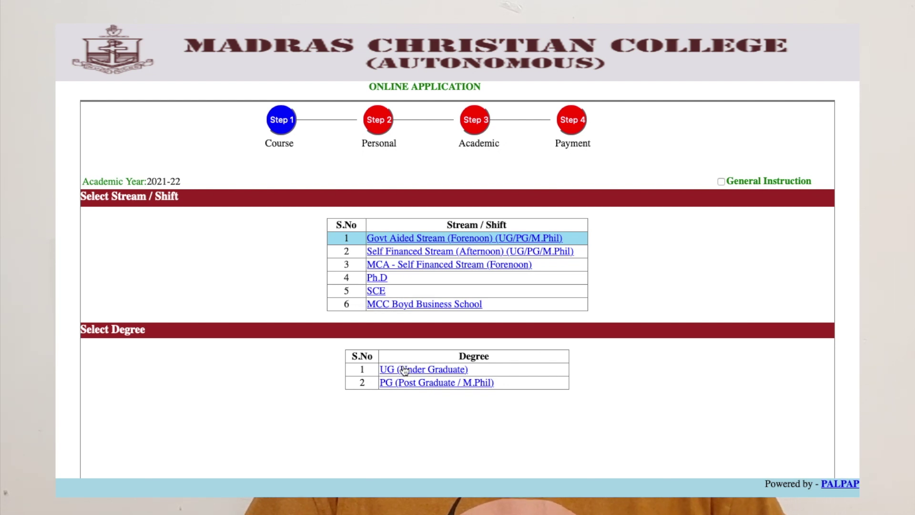
pyautogui.click(404, 369)
pyautogui.scroll(-3, 403, 364)
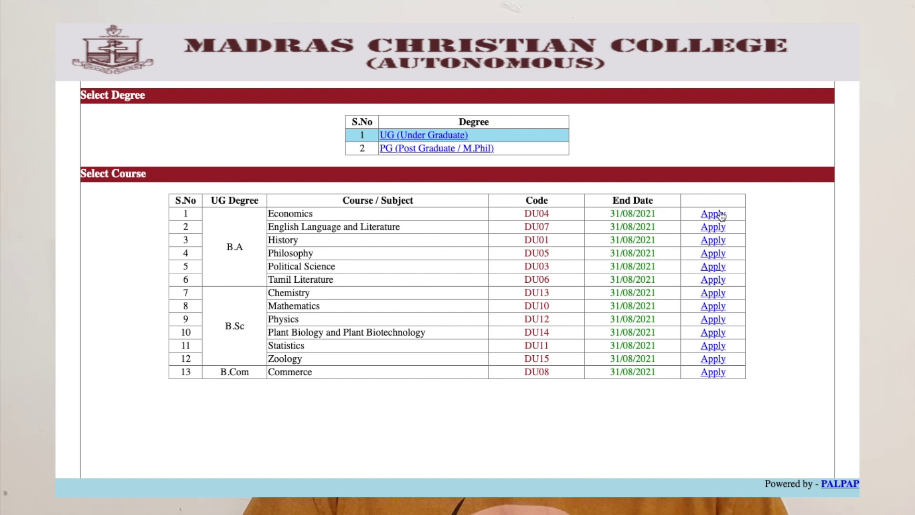
# Step: Apply for B.A Economics and focus the First Name and Parent's/Guardian name fields on the Personal Information form
pyautogui.click(720, 214)
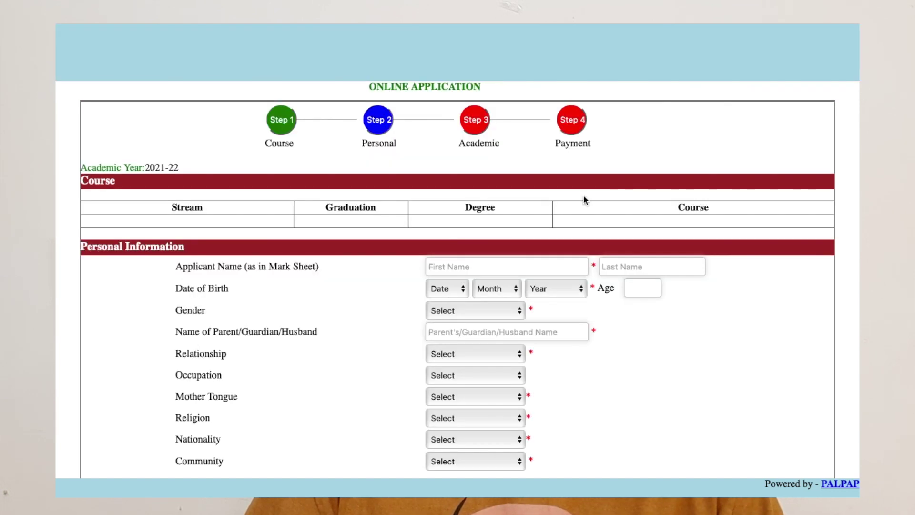
pyautogui.scroll(-5, 445, 259)
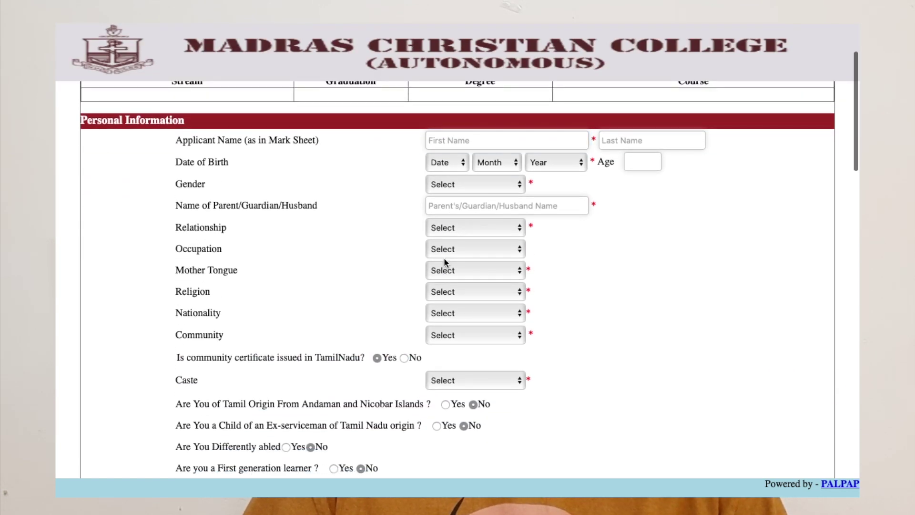
pyautogui.click(466, 145)
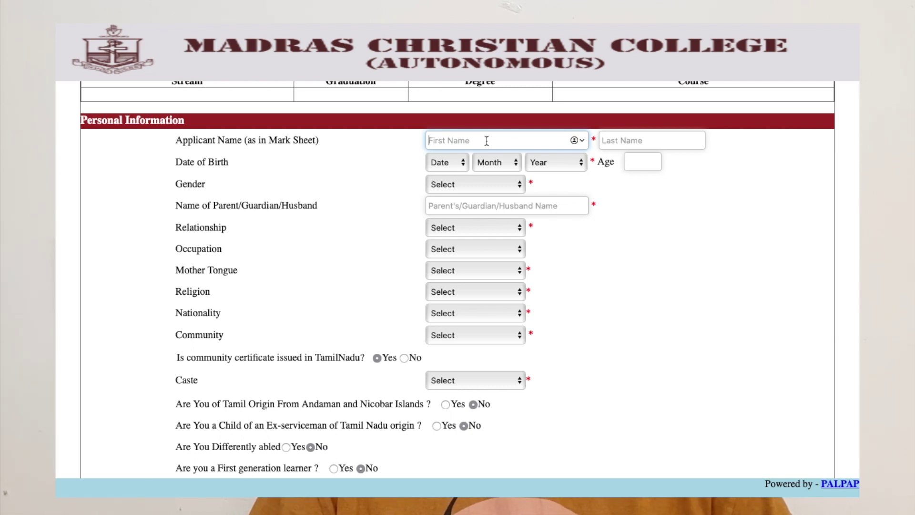
pyautogui.scroll(3, 486, 140)
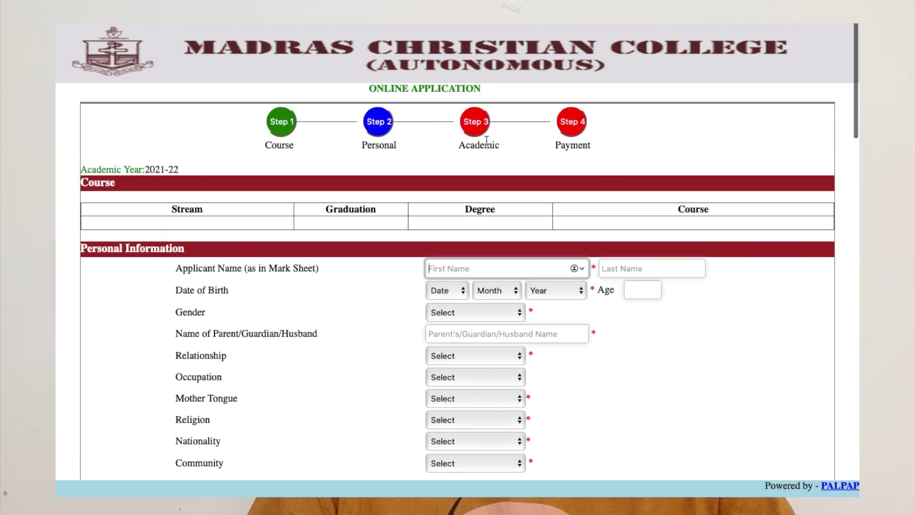
pyautogui.scroll(-2, 487, 141)
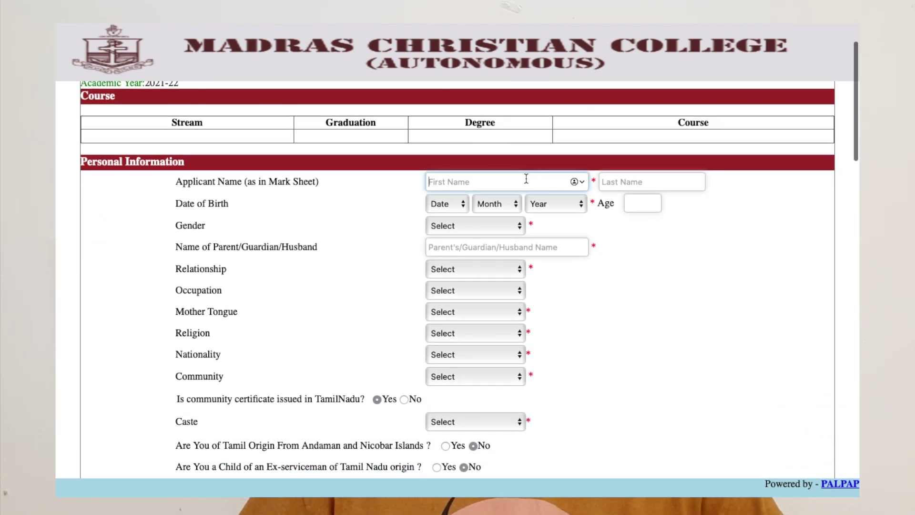
pyautogui.click(572, 167)
pyautogui.scroll(-1, 418, 188)
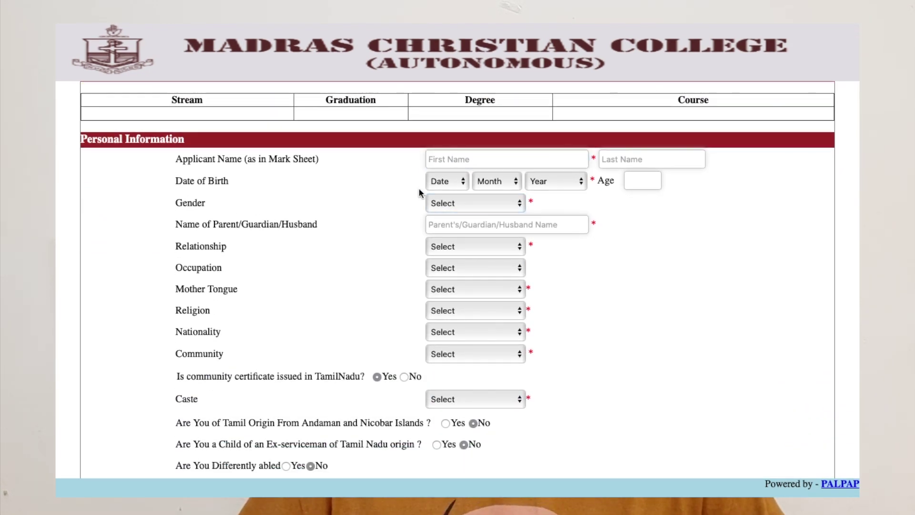
pyautogui.scroll(-1, 407, 228)
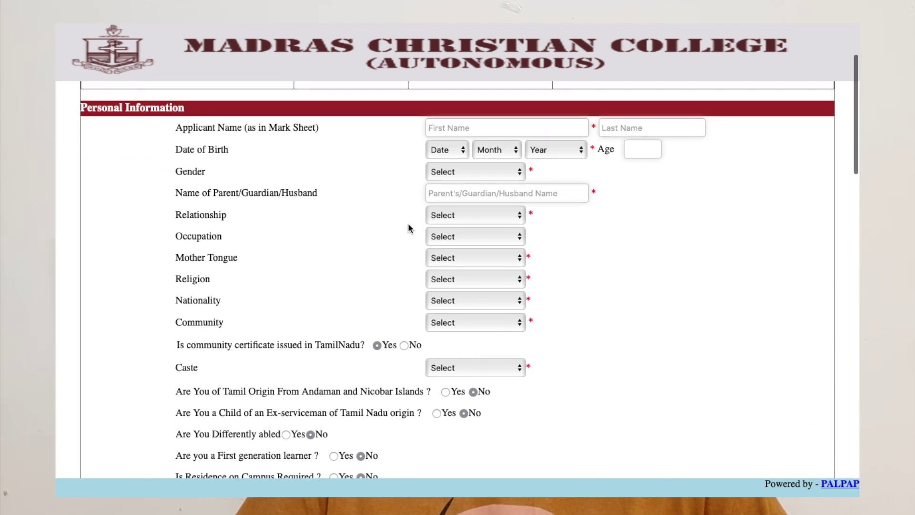
pyautogui.click(453, 189)
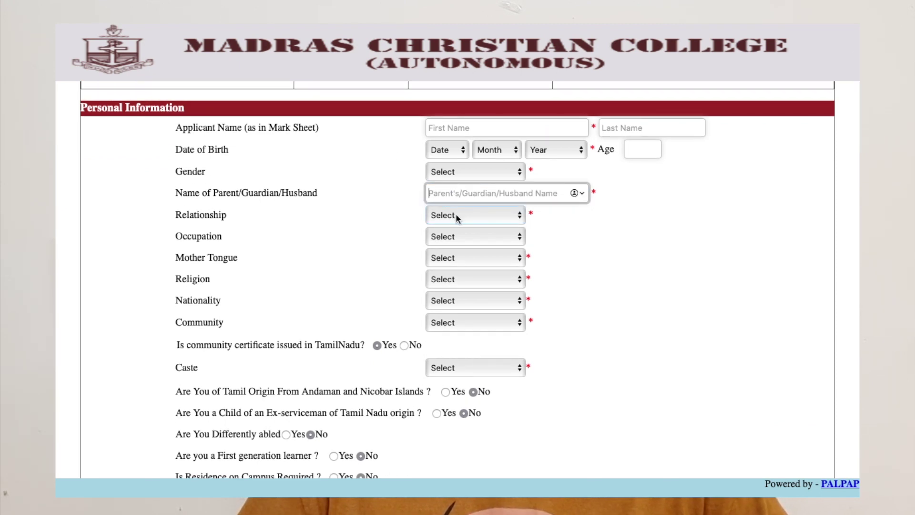
pyautogui.scroll(-1, 456, 215)
pyautogui.scroll(-1, 456, 216)
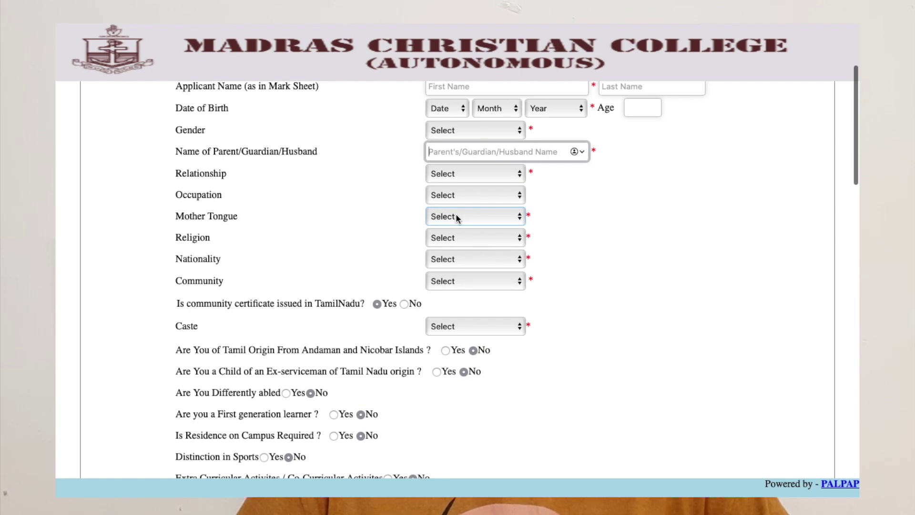
pyautogui.scroll(-1, 457, 217)
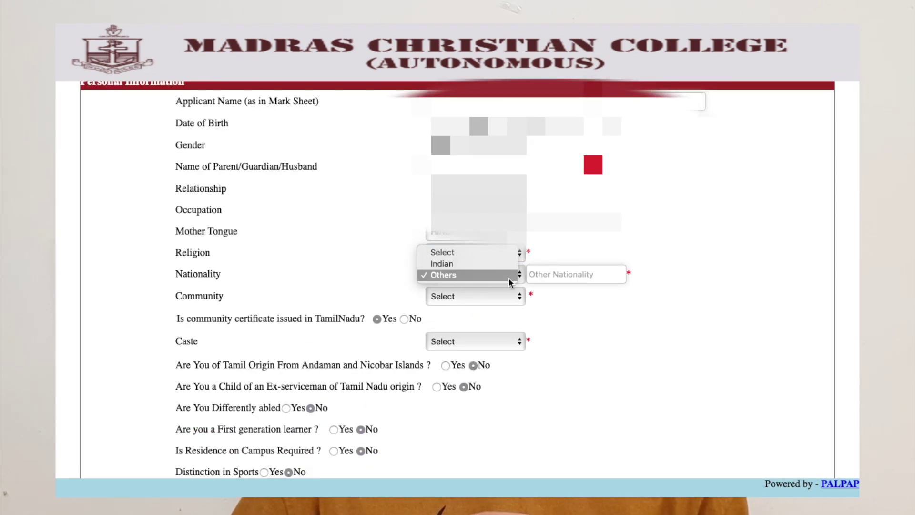
# Step: Set Nationality to Indian and Community to OC, with the community certificate marked not from Tamil Nadu
pyautogui.click(498, 263)
pyautogui.click(485, 297)
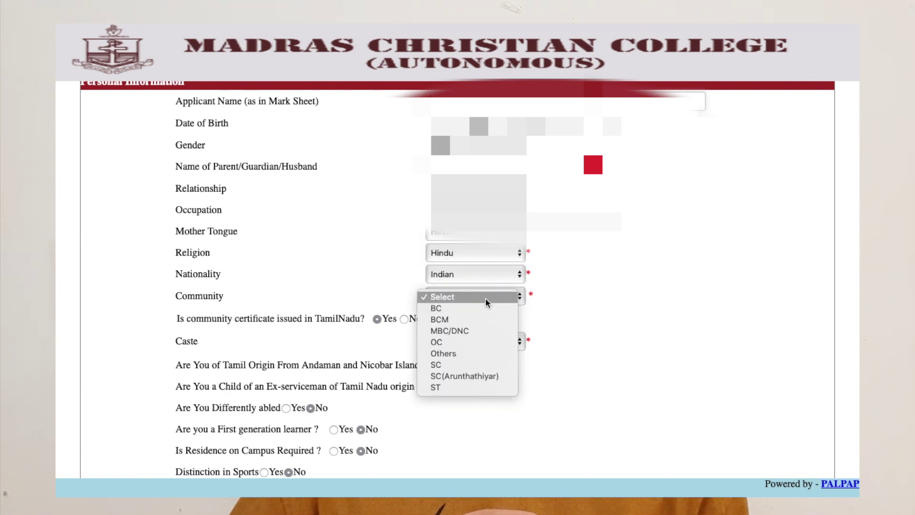
pyautogui.click(473, 339)
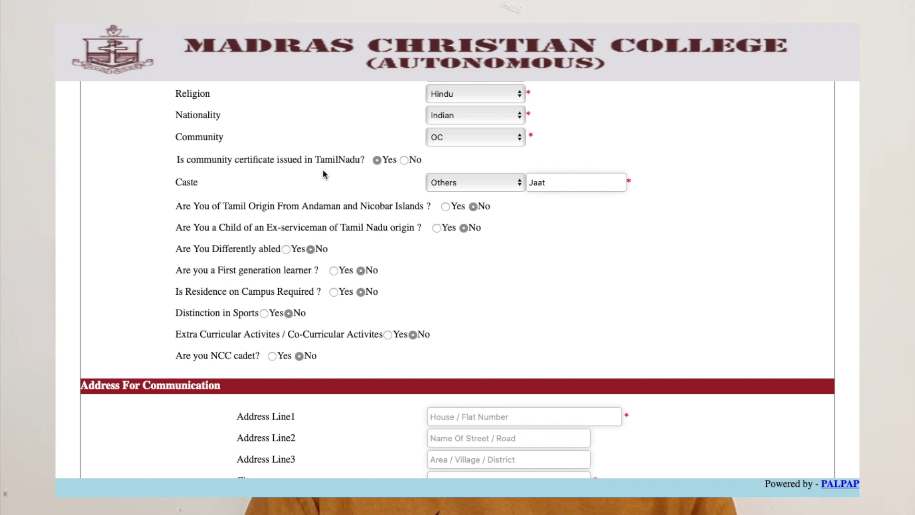
pyautogui.click(512, 141)
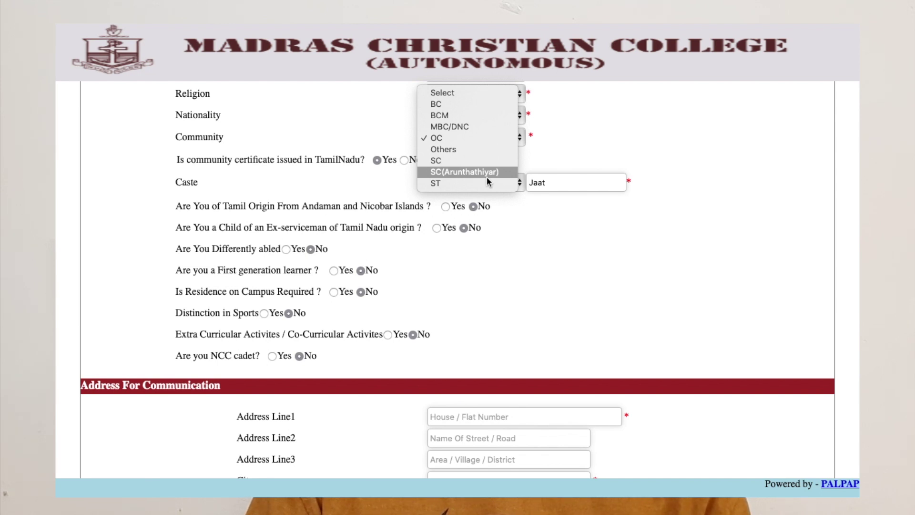
pyautogui.click(403, 159)
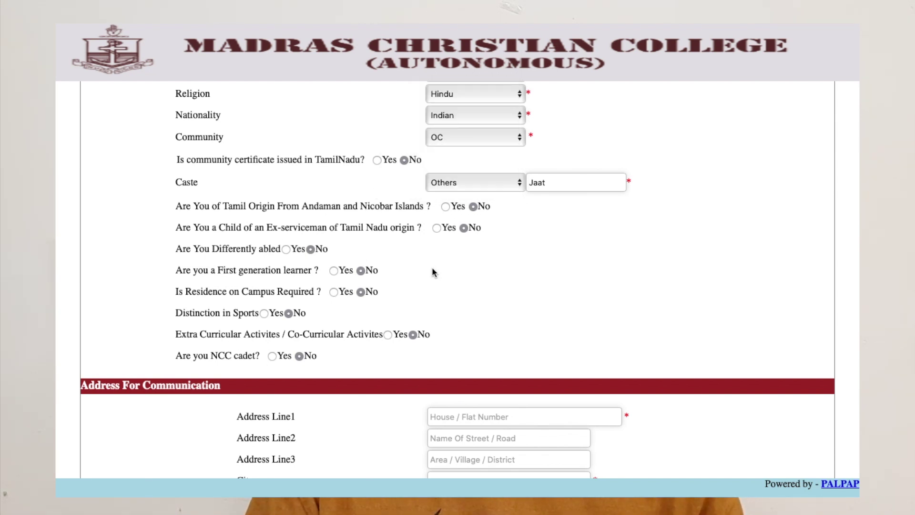
pyautogui.scroll(-1, 432, 267)
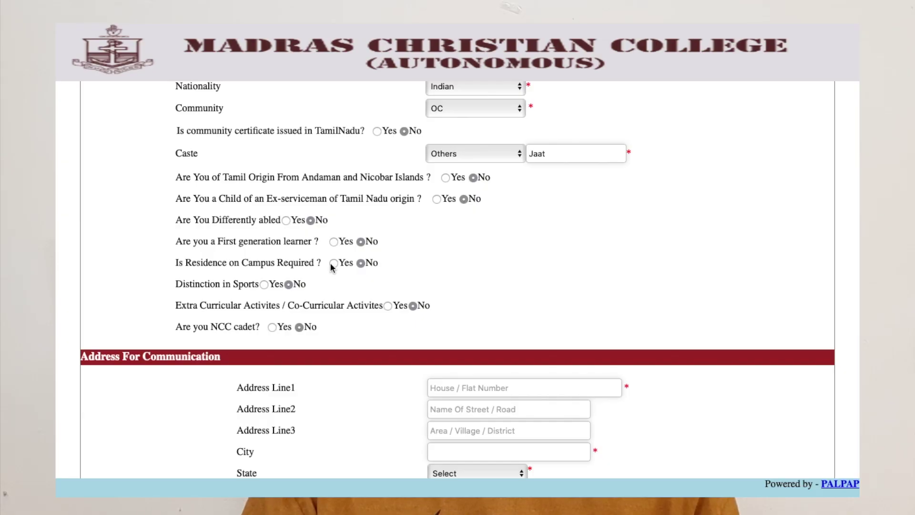
# Step: Request Residence on Campus and leave Distinction in Sports set to No
pyautogui.click(333, 263)
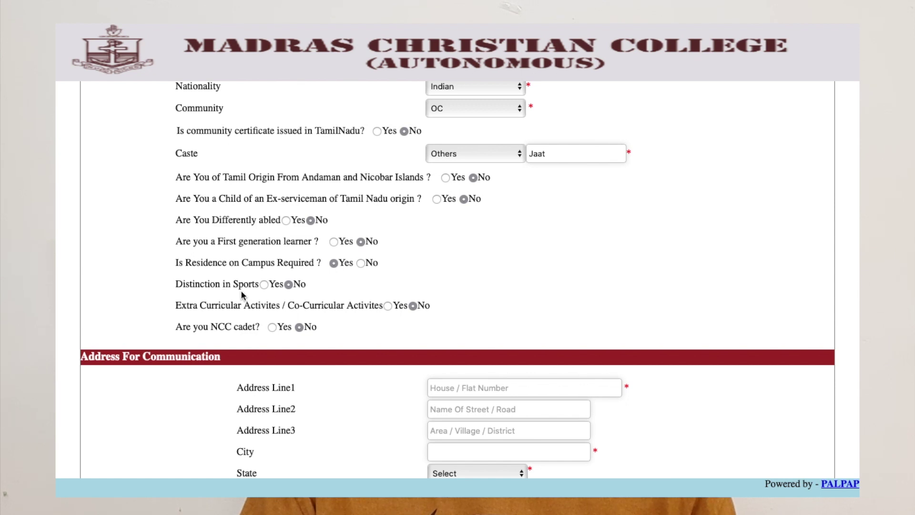
pyautogui.click(264, 284)
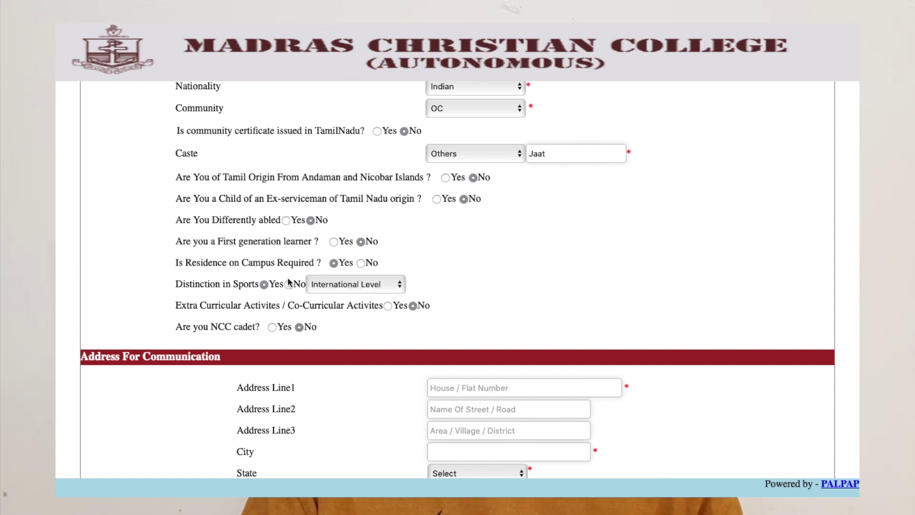
pyautogui.click(341, 285)
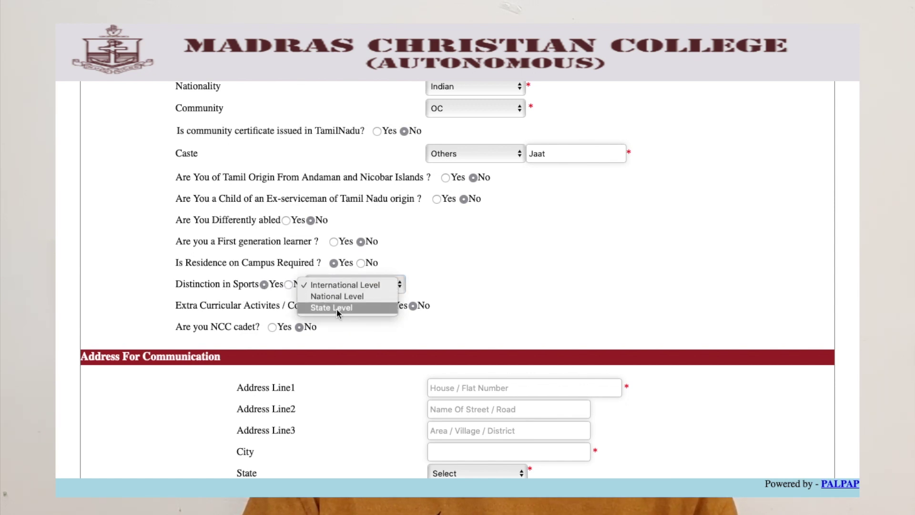
pyautogui.click(278, 287)
pyautogui.click(289, 285)
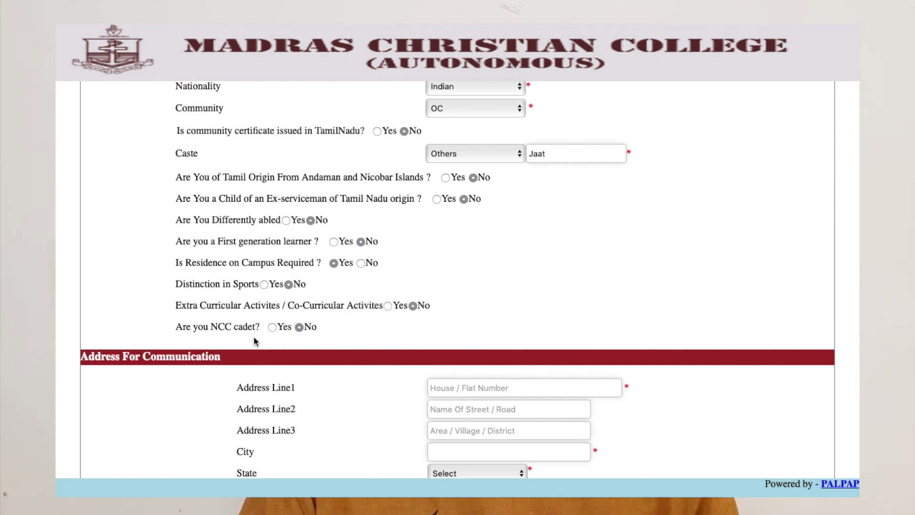
pyautogui.scroll(-4, 396, 311)
# Step: Fill the communication address from the browser's saved address suggestion
pyautogui.click(486, 212)
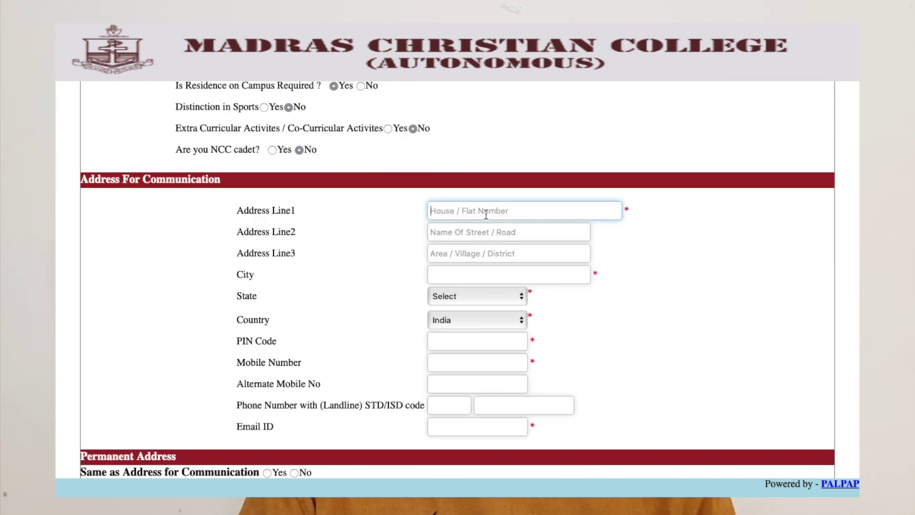
pyautogui.scroll(-1, 486, 215)
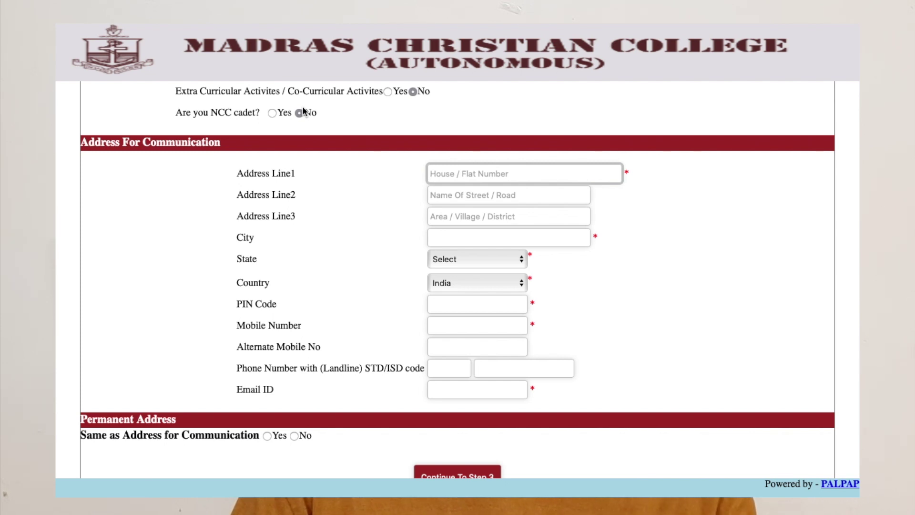
pyautogui.click(477, 174)
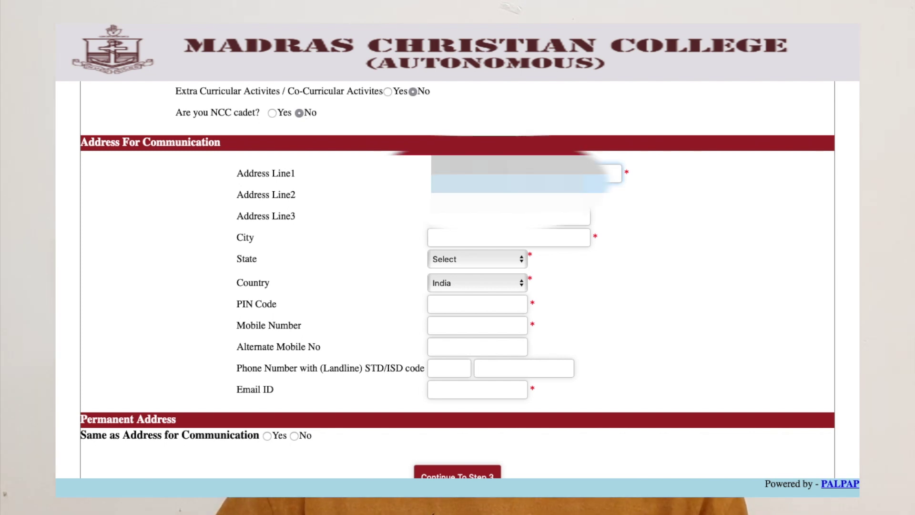
pyautogui.press('Return')
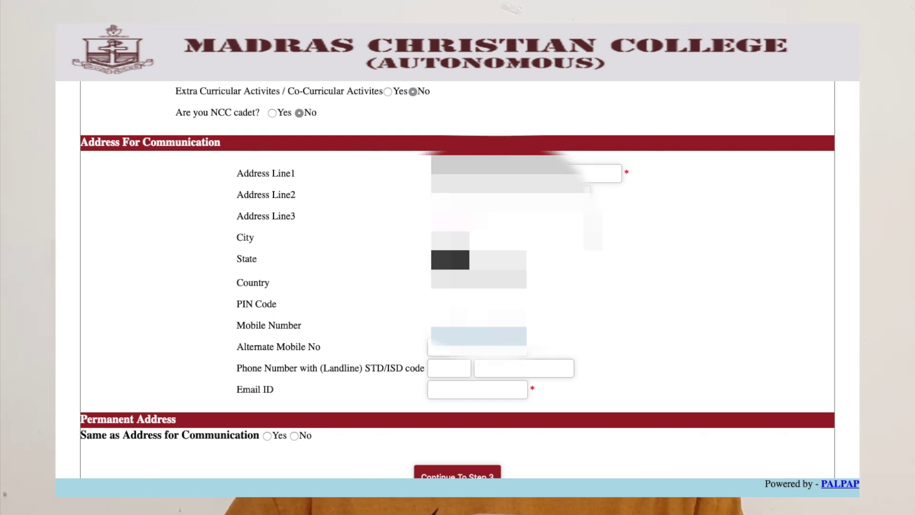
# Step: Enter the e-mail ID and mark the permanent address as the same as the communication address
pyautogui.click(477, 389)
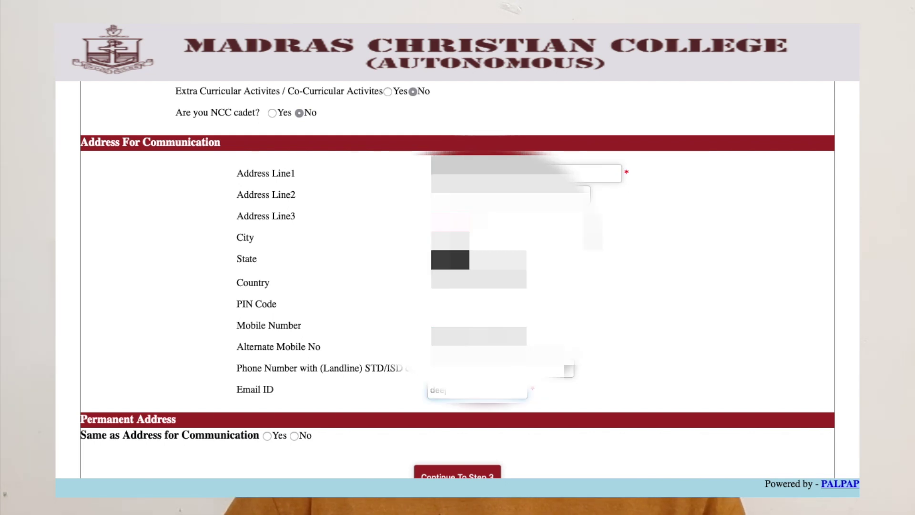
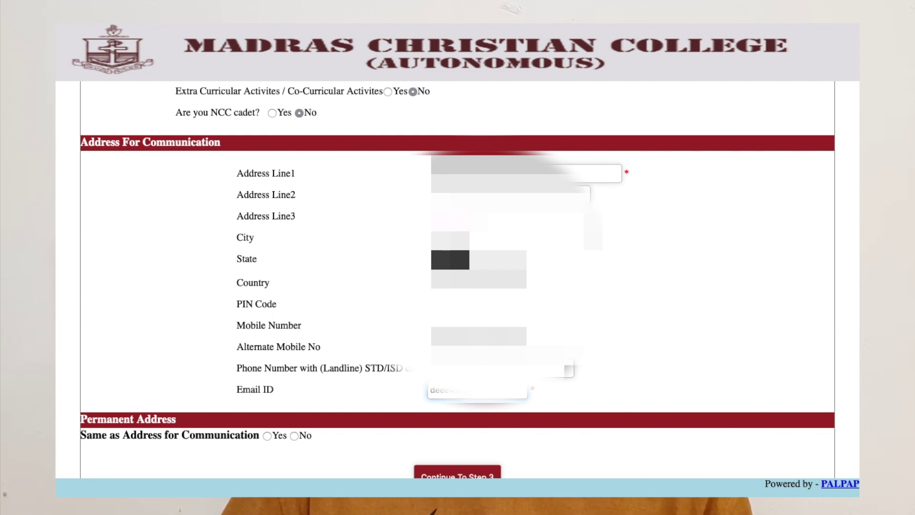
pyautogui.scroll(-3, 145, 348)
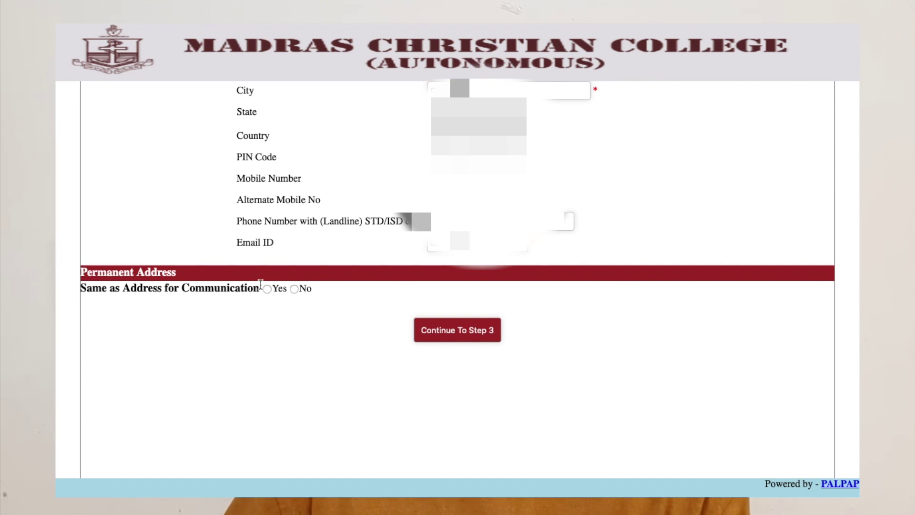
pyautogui.click(292, 288)
pyautogui.scroll(-3, 595, 365)
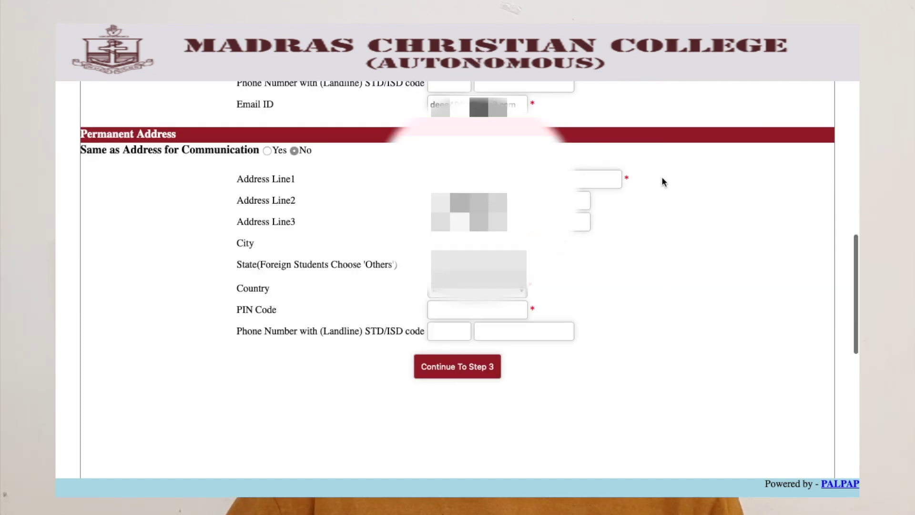
pyautogui.click(267, 151)
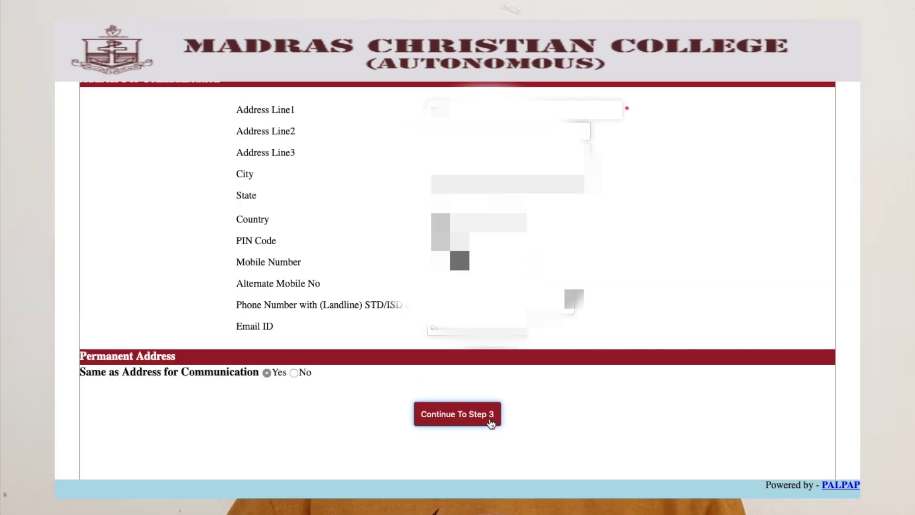
# Step: Move to Step 3 and choose CBSE as the qualifying examination
pyautogui.click(490, 423)
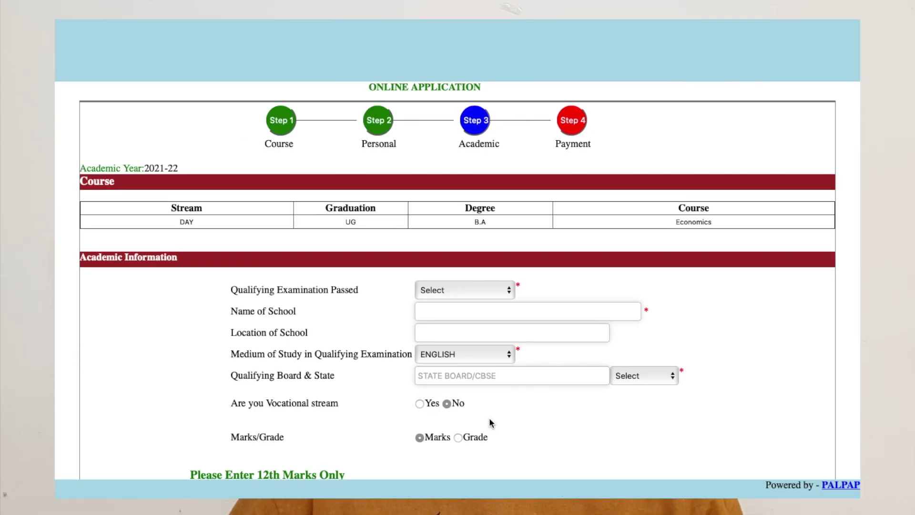
pyautogui.scroll(-2, 477, 381)
pyautogui.scroll(2, 412, 255)
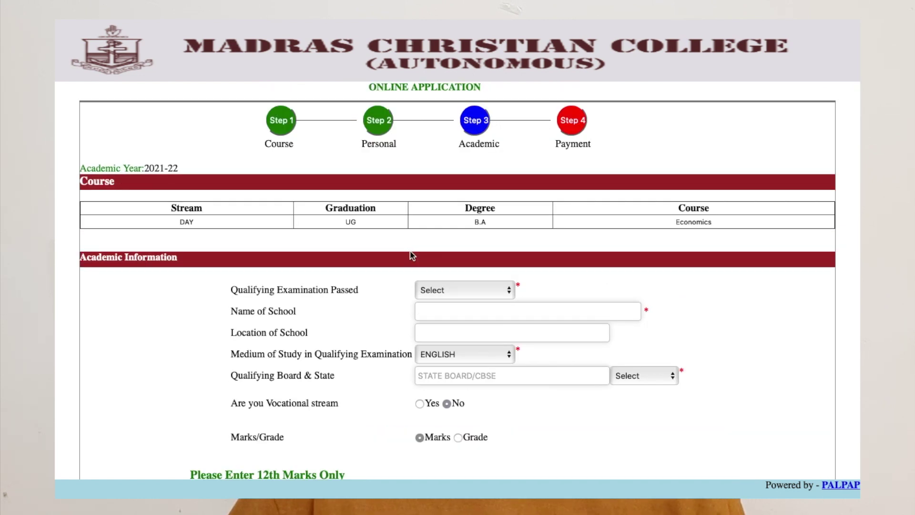
pyautogui.scroll(-4, 413, 256)
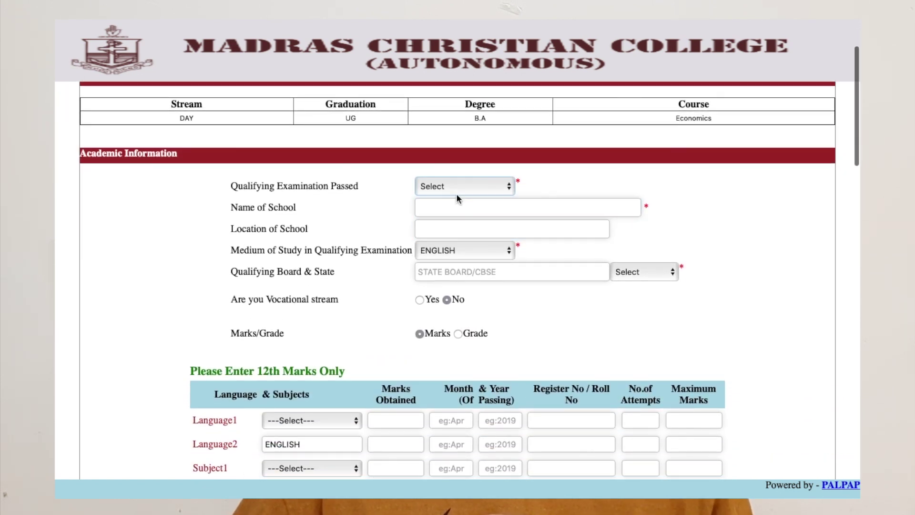
pyautogui.click(428, 186)
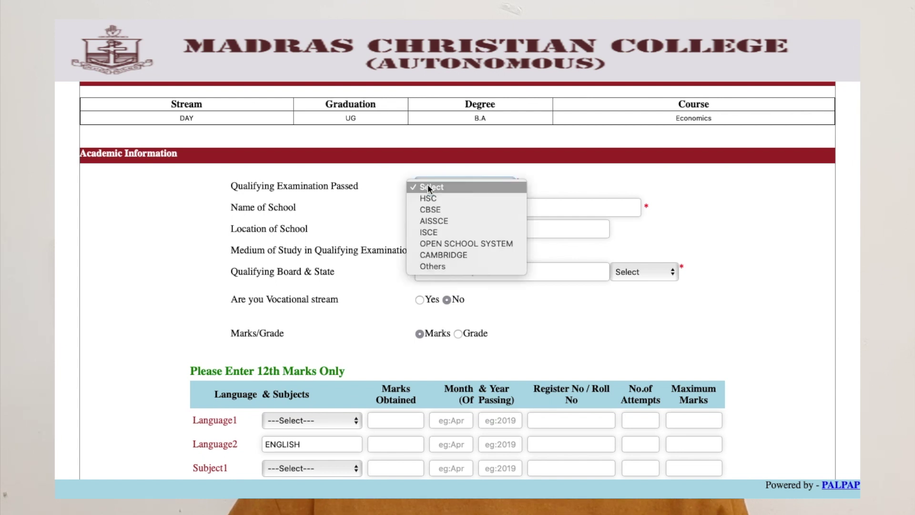
pyautogui.click(451, 209)
# Step: Enter the school as Kendriya Vidyalaya No. 2, located at Afs Tambaram
pyautogui.click(447, 311)
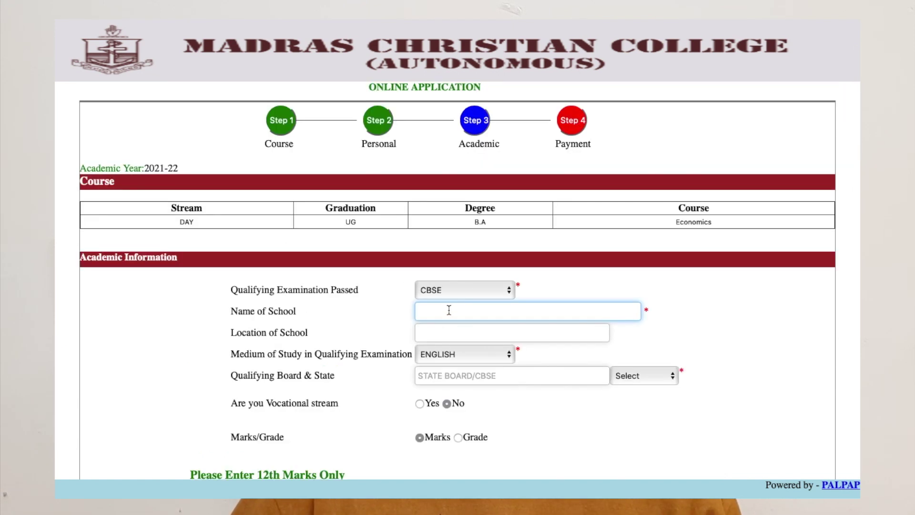
pyautogui.write('Kendri')
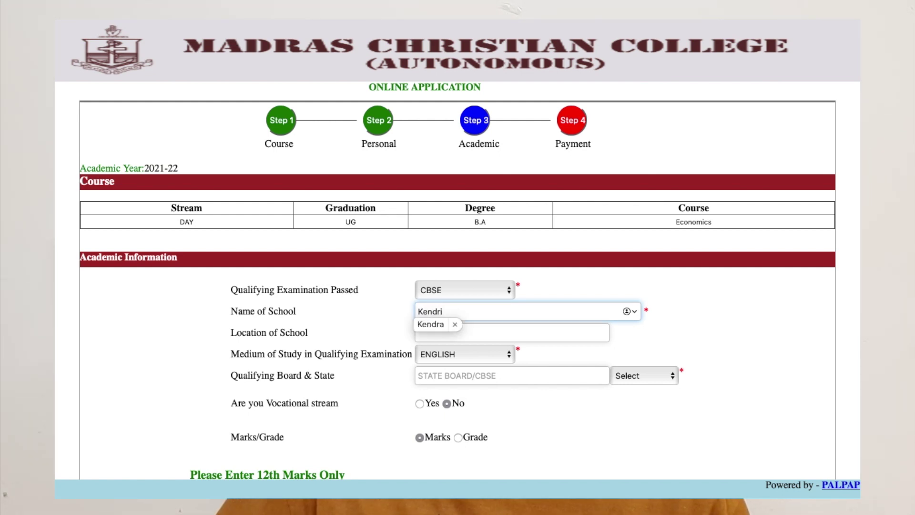
pyautogui.click(436, 323)
pyautogui.scroll(-2, 486, 286)
pyautogui.click(486, 275)
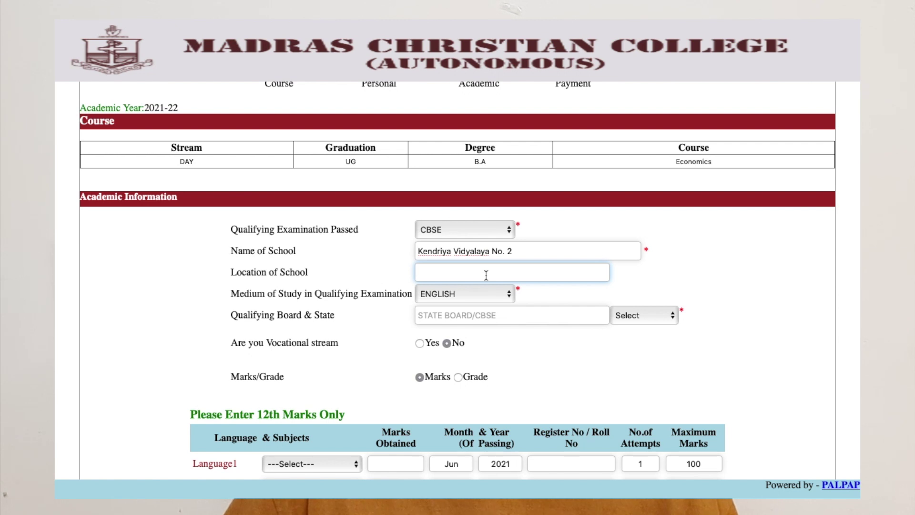
pyautogui.write('Afs Tambaram')
pyautogui.rightClick(383, 302)
pyautogui.click(359, 310)
pyautogui.scroll(-2, 359, 310)
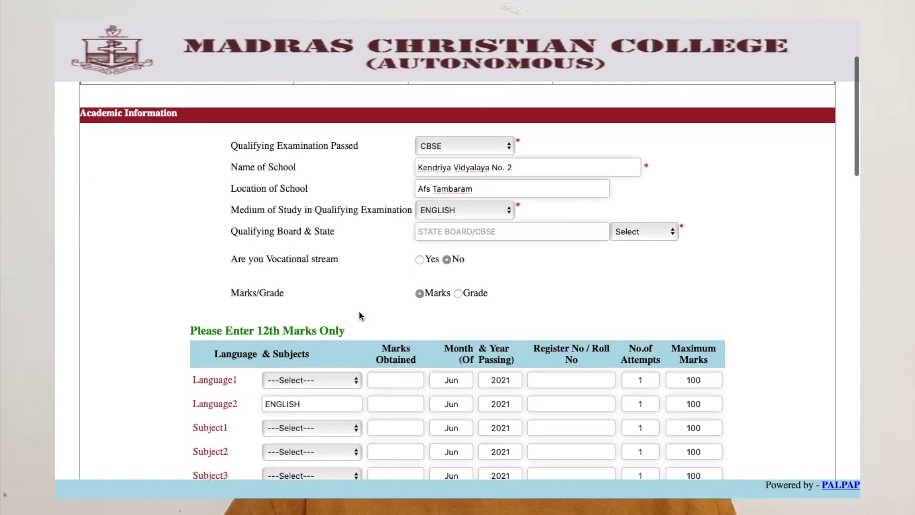
# Step: Keep ENGLISH as medium of study and set the board to CBSE, Tamil Nadu
pyautogui.click(465, 191)
pyautogui.click(443, 216)
pyautogui.click(549, 191)
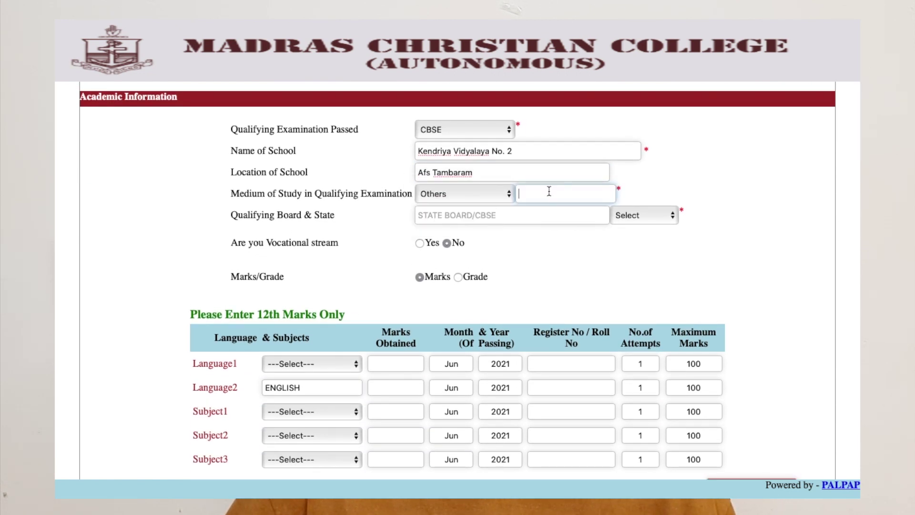
pyautogui.click(498, 197)
pyautogui.click(516, 224)
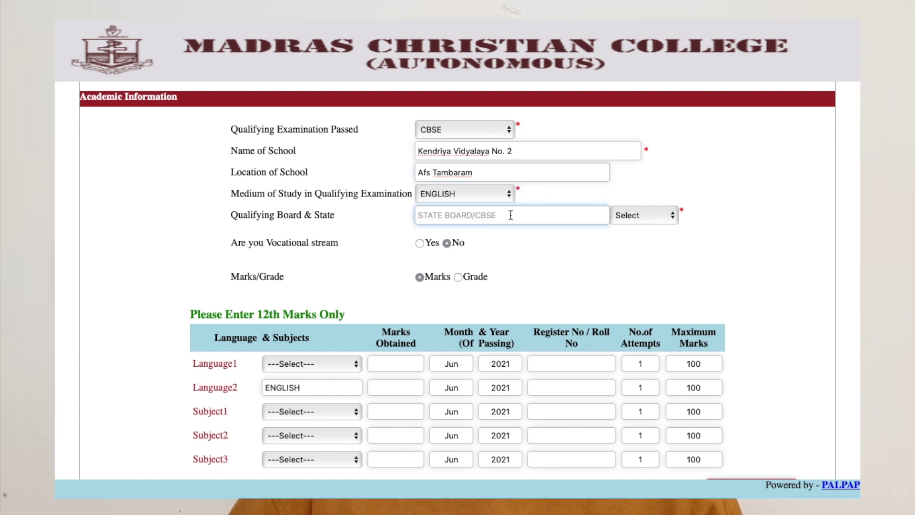
pyautogui.write('CBSE')
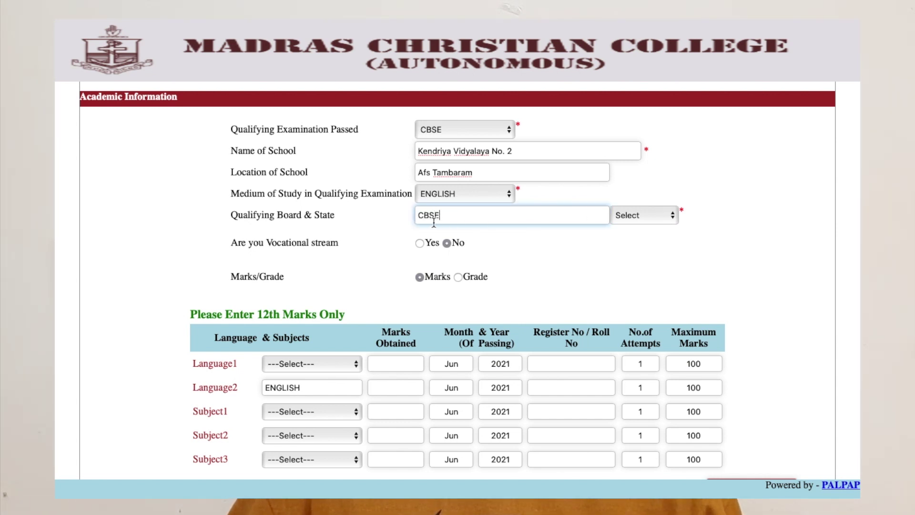
pyautogui.click(663, 218)
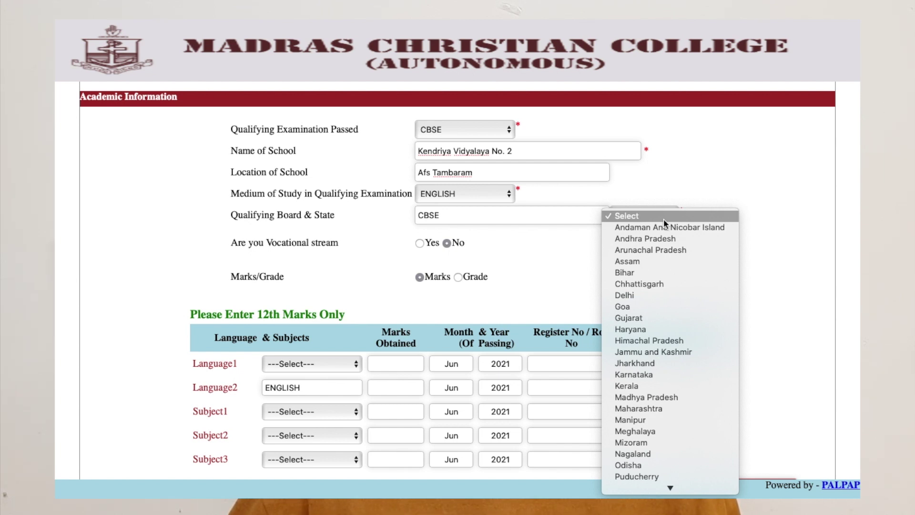
pyautogui.press('t')
pyautogui.press('Return')
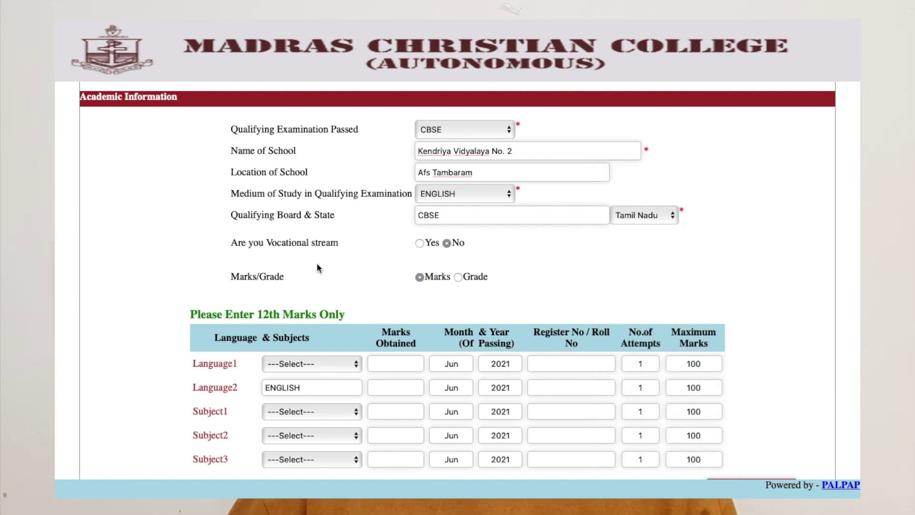
pyautogui.scroll(-3, 413, 255)
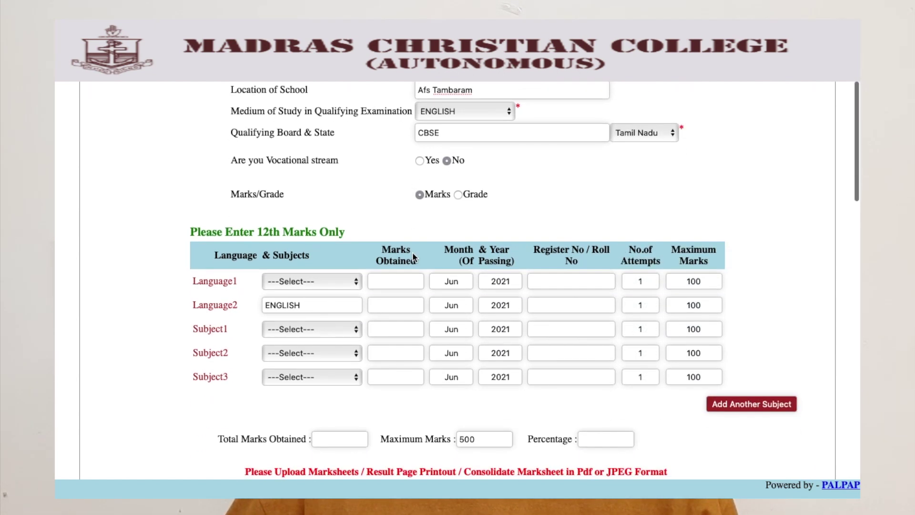
# Step: Mark Yes for vocational stream and keep results entry as marks rather than grades
pyautogui.click(420, 161)
pyautogui.scroll(-1, 421, 162)
pyautogui.click(459, 153)
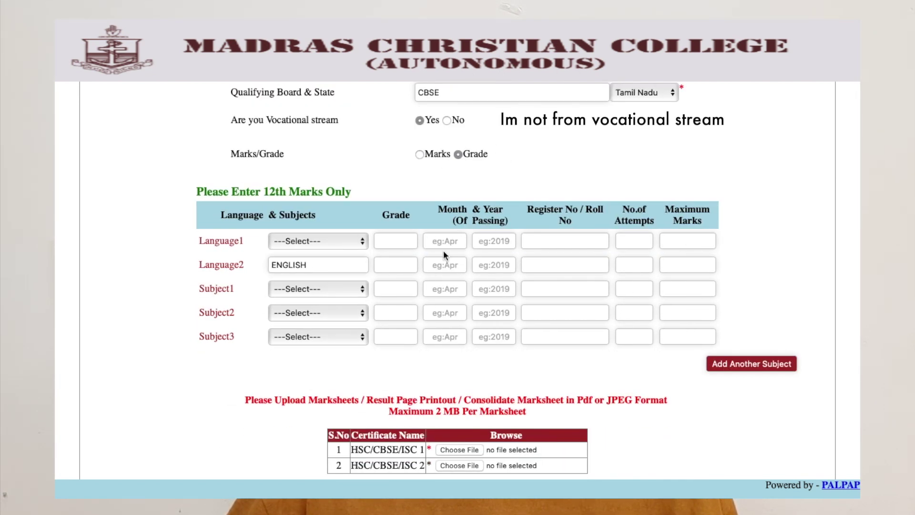
pyautogui.click(419, 154)
pyautogui.scroll(-1, 415, 238)
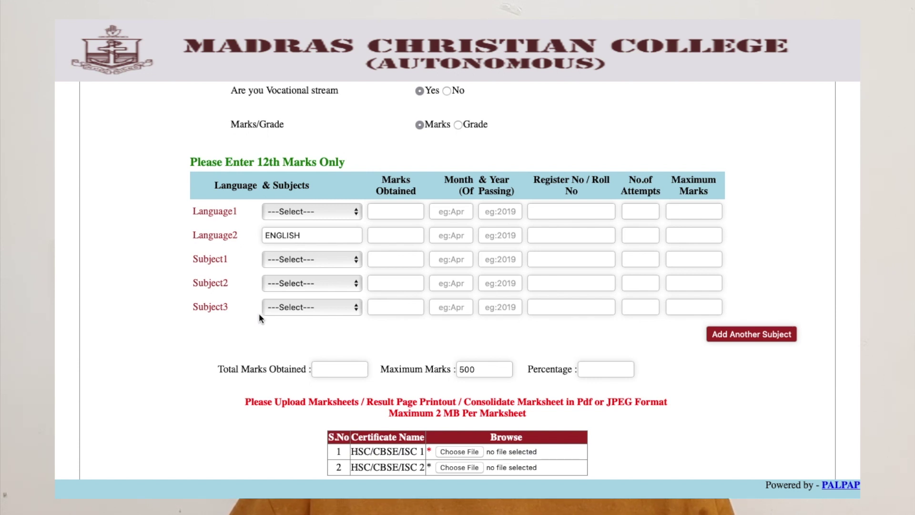
# Step: Set Language1 to Others instead of HINDI
pyautogui.click(343, 211)
pyautogui.press('h')
pyautogui.press('Return')
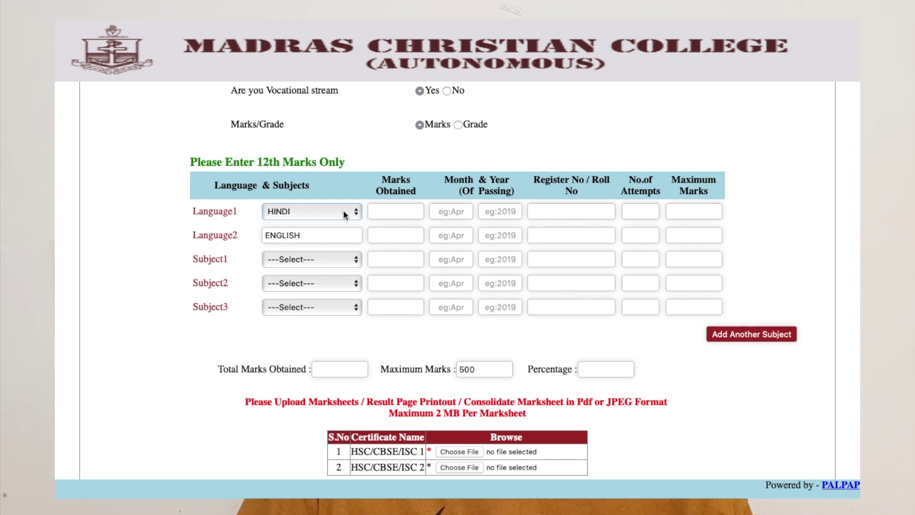
pyautogui.click(343, 212)
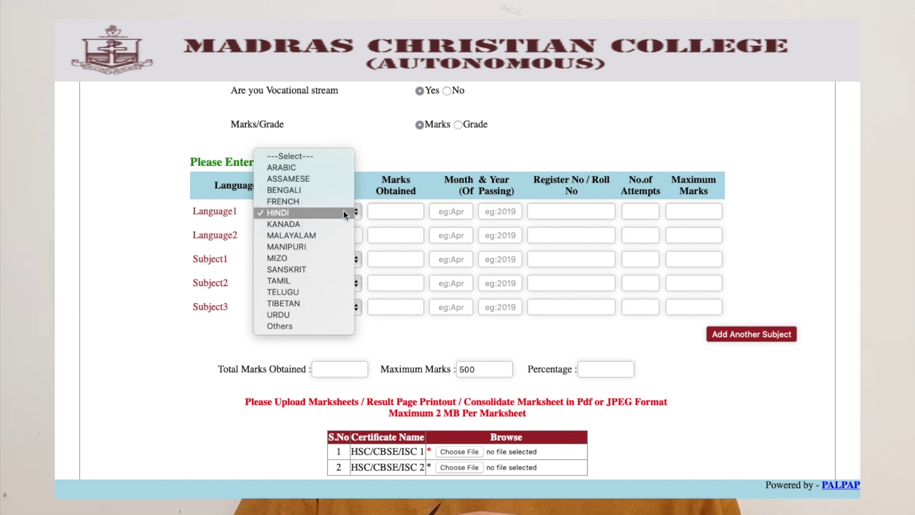
pyautogui.click(299, 324)
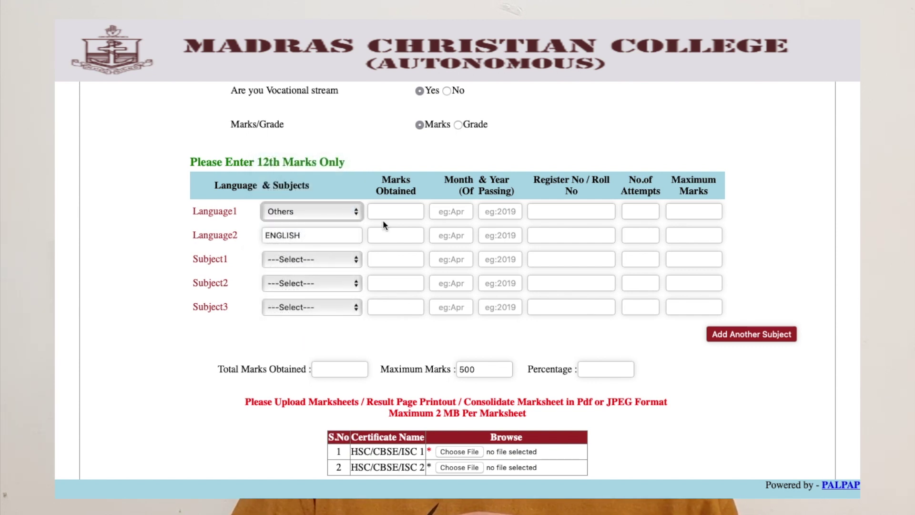
pyautogui.click(339, 227)
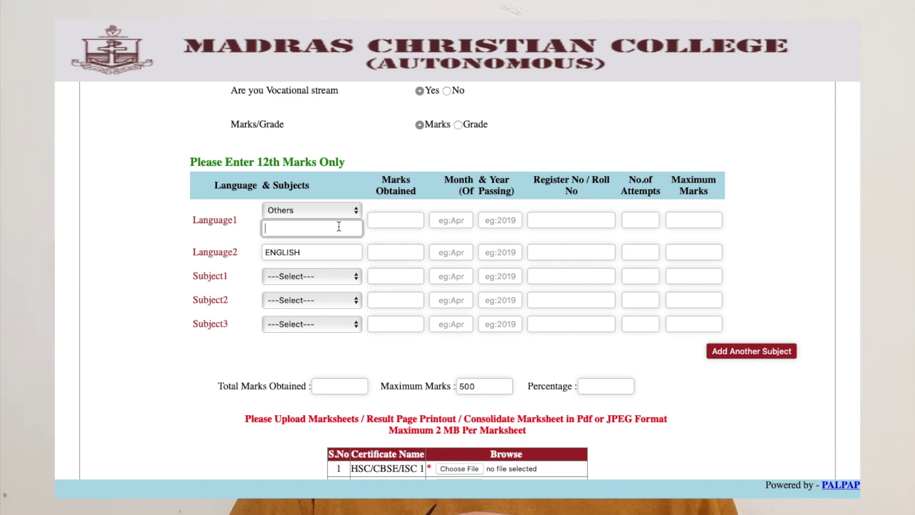
# Step: Choose BIOLOGY, CHEMISTRY and PHYSICS as Subjects 1 to 3
pyautogui.click(312, 275)
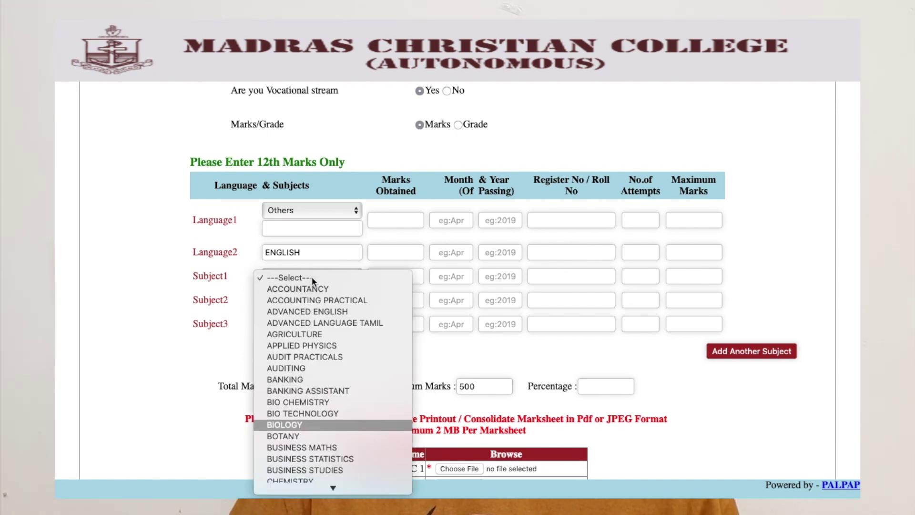
pyautogui.press('Return')
pyautogui.click(303, 301)
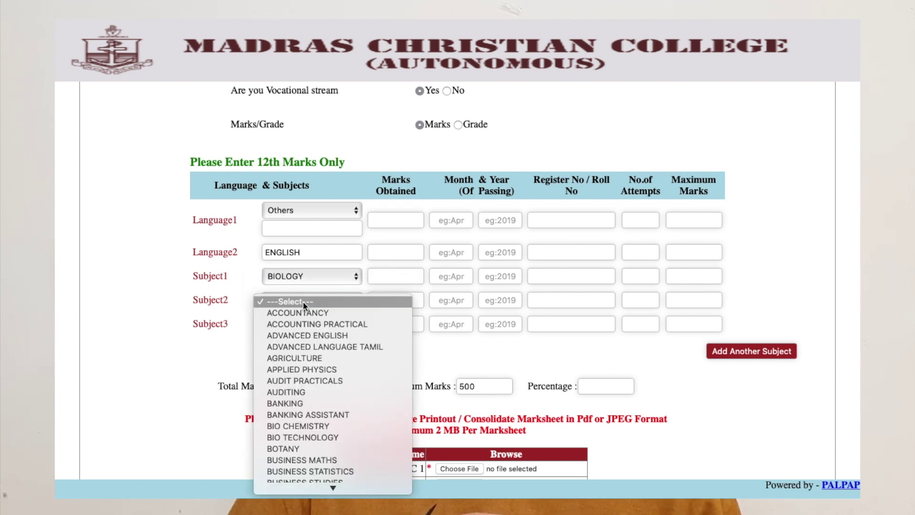
pyautogui.write('che')
pyautogui.press('Return')
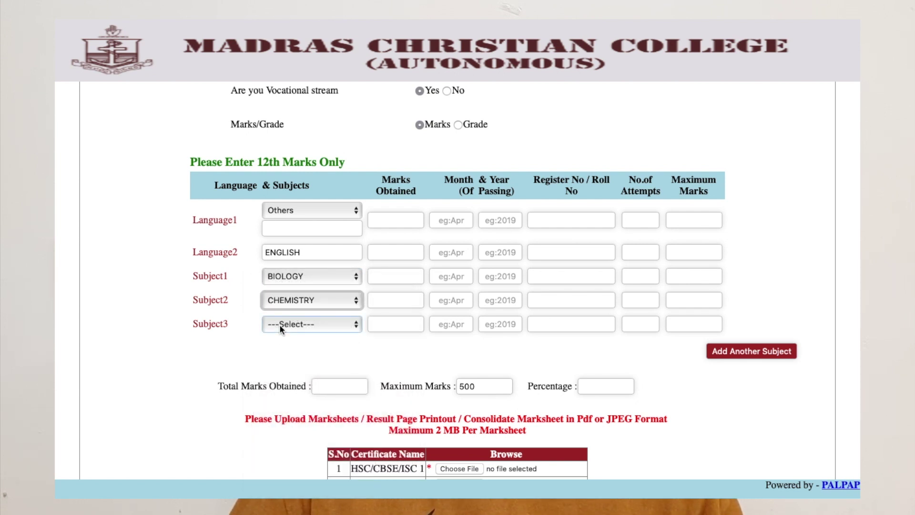
pyautogui.click(279, 324)
pyautogui.write('phy')
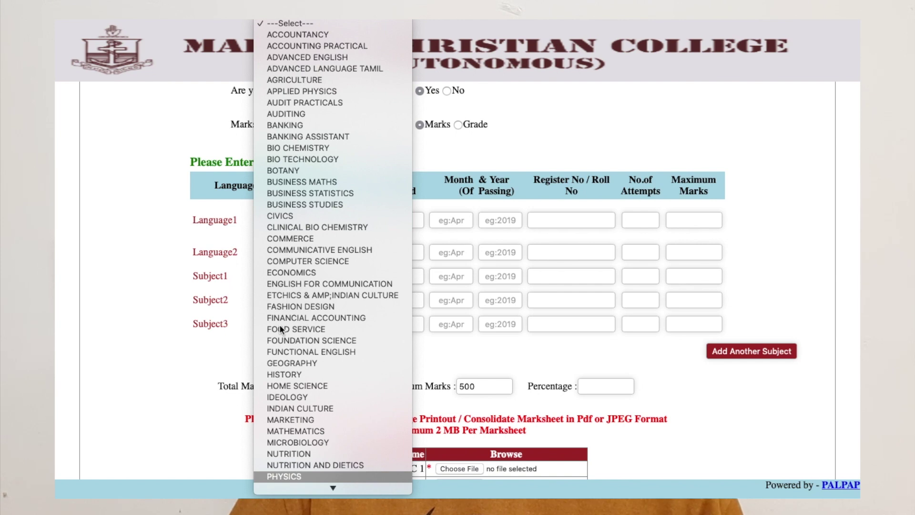
pyautogui.press('Return')
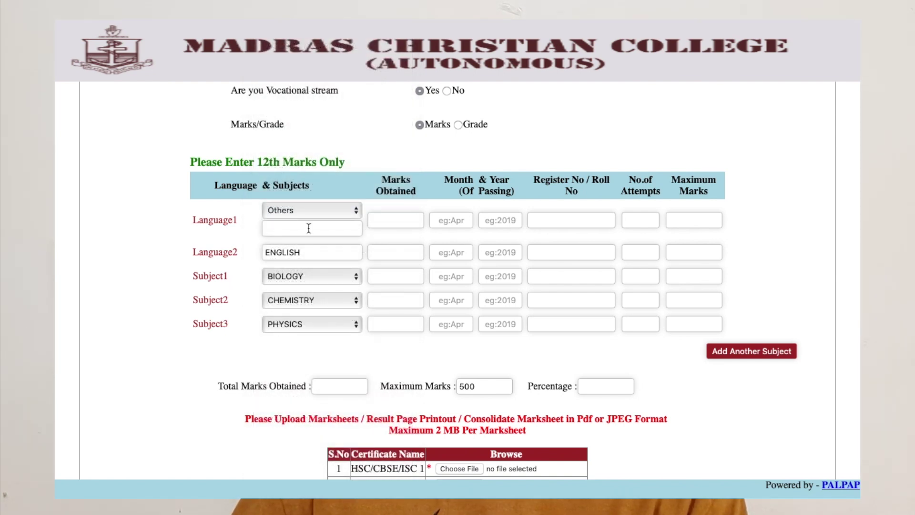
pyautogui.click(309, 228)
# Step: Enter Language1 as MATHS, passed April 2020, with 90 marks obtained
pyautogui.write('M')
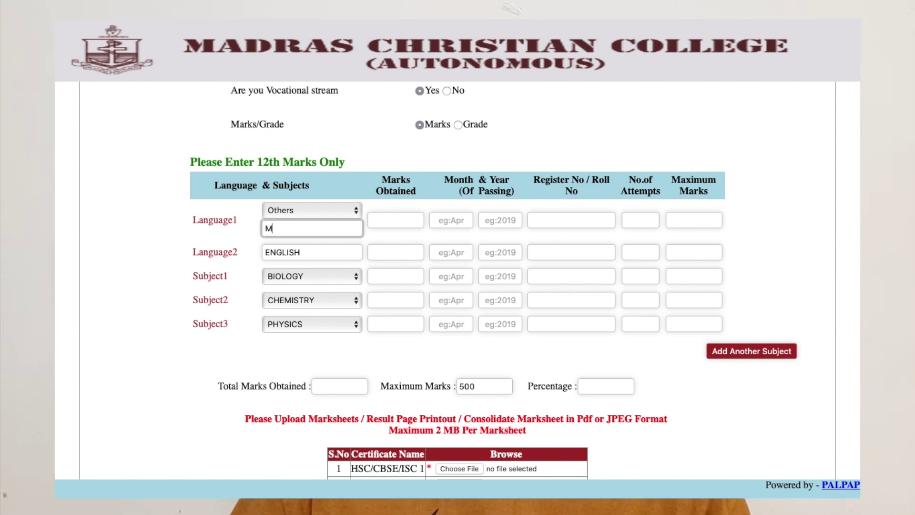
pyautogui.write('ATHS')
pyautogui.click(272, 349)
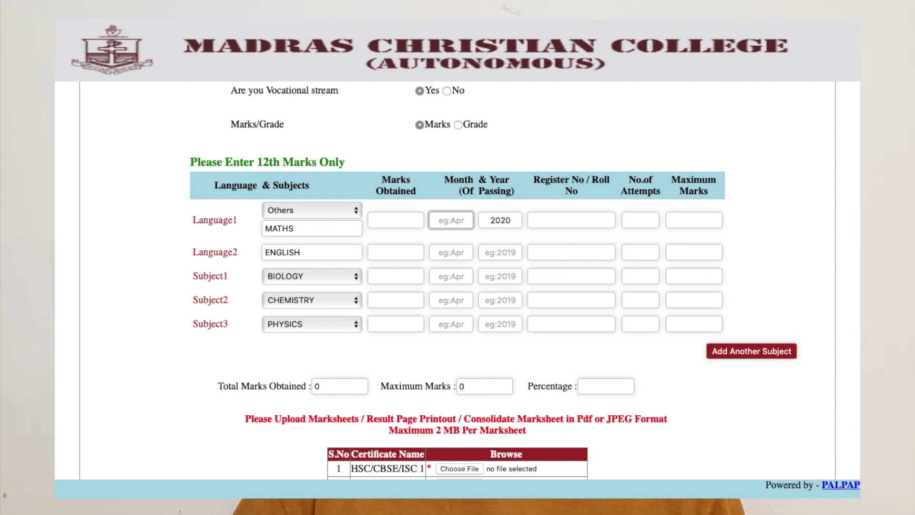
pyautogui.write('Apr')
pyautogui.click(406, 225)
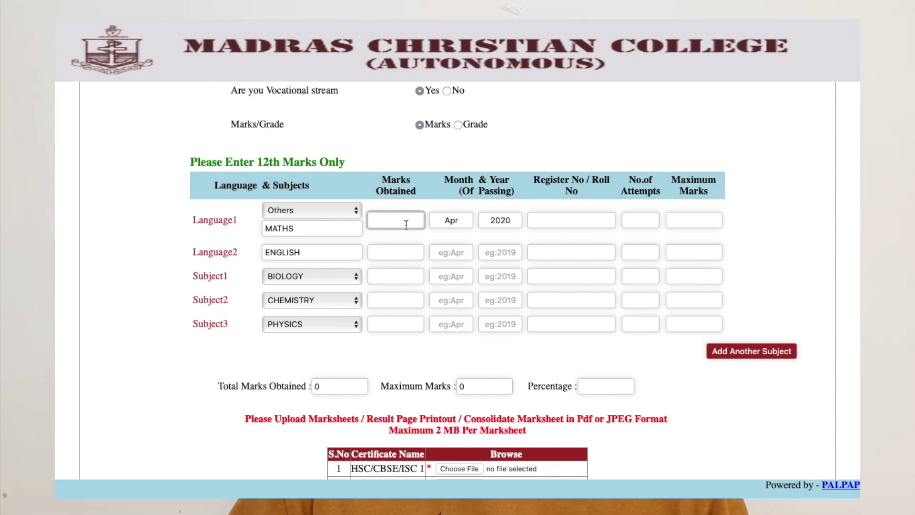
pyautogui.write('90')
# Step: Enter the Language1 register number and set the number of attempts to 1
pyautogui.click(550, 212)
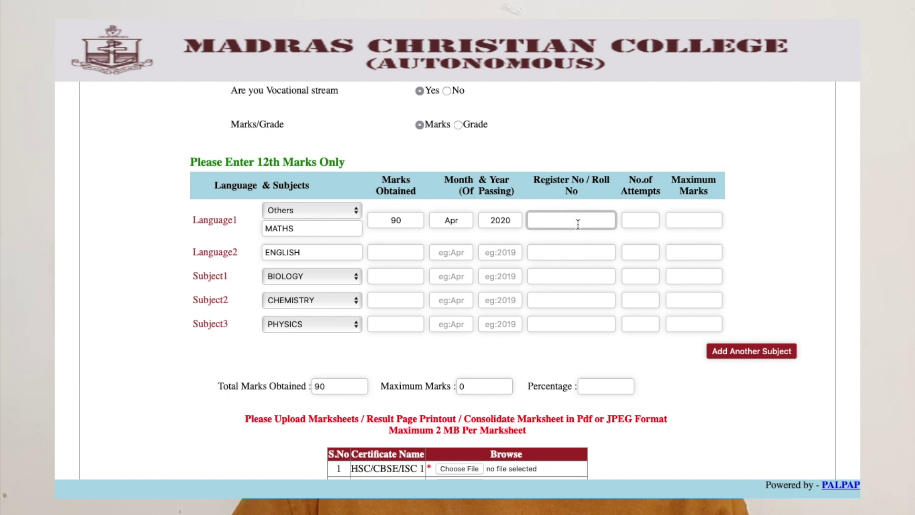
pyautogui.write('0000')
pyautogui.click(635, 222)
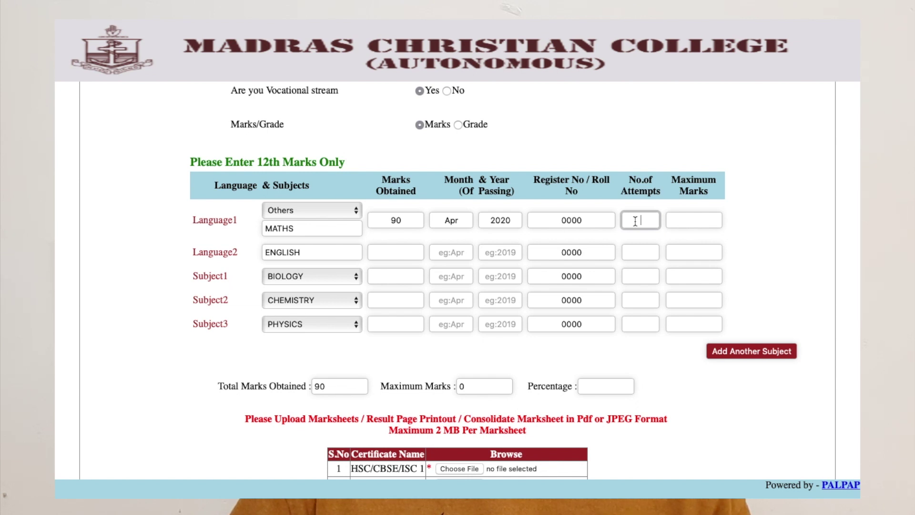
pyautogui.write('1')
pyautogui.click(775, 225)
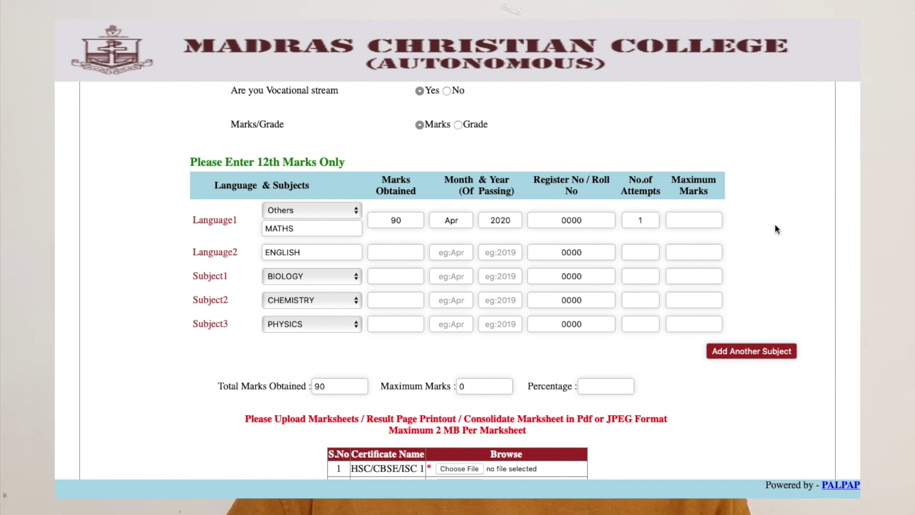
pyautogui.click(654, 223)
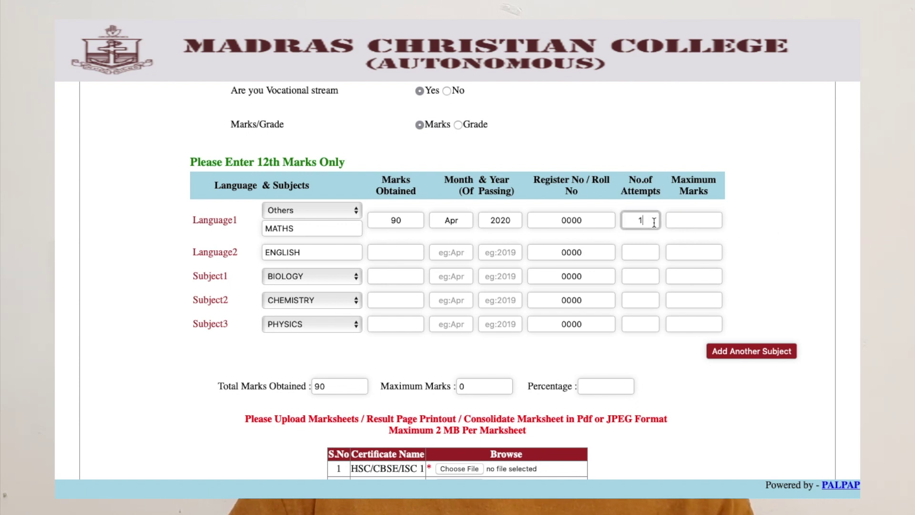
pyautogui.press('BackSpace')
pyautogui.write('2')
pyautogui.click(737, 229)
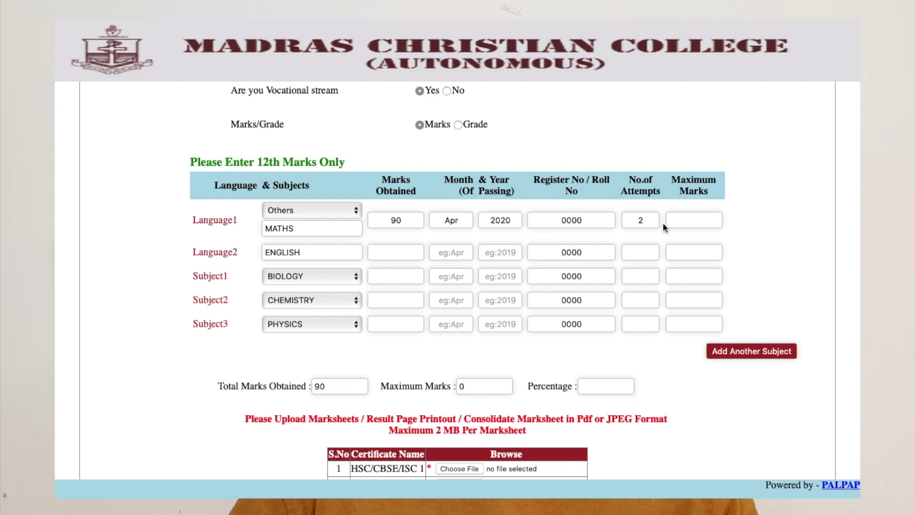
pyautogui.click(649, 223)
pyautogui.press('BackSpace')
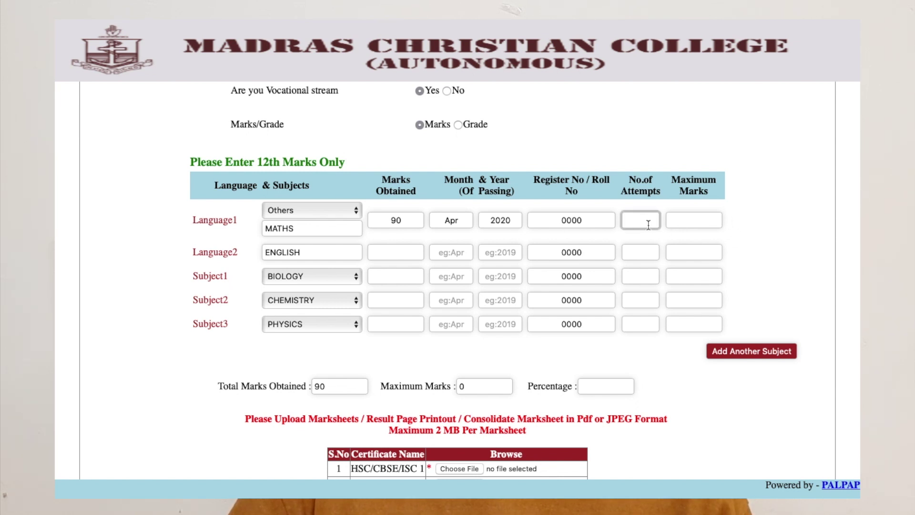
pyautogui.write('1')
# Step: Set Language1 maximum marks to 100 so the percentage calculates as 90
pyautogui.click(694, 220)
pyautogui.write('100')
pyautogui.click(757, 231)
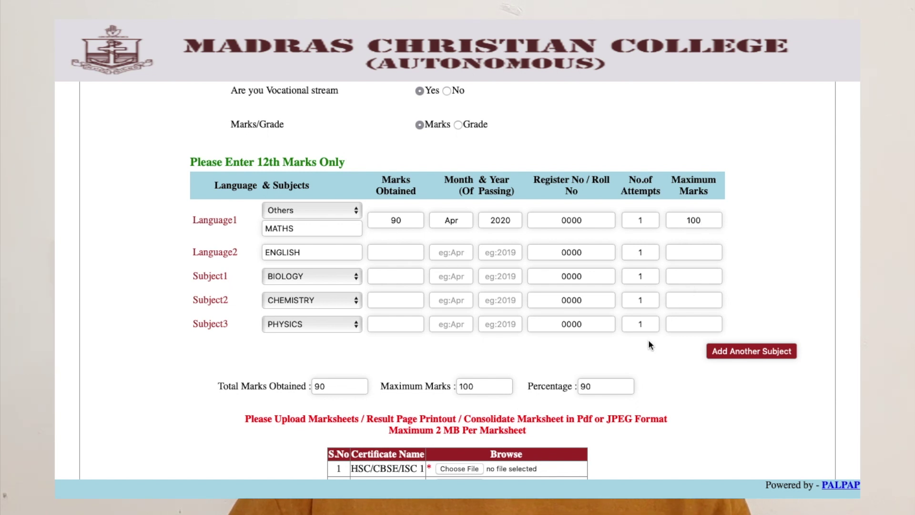
pyautogui.scroll(-3, 647, 344)
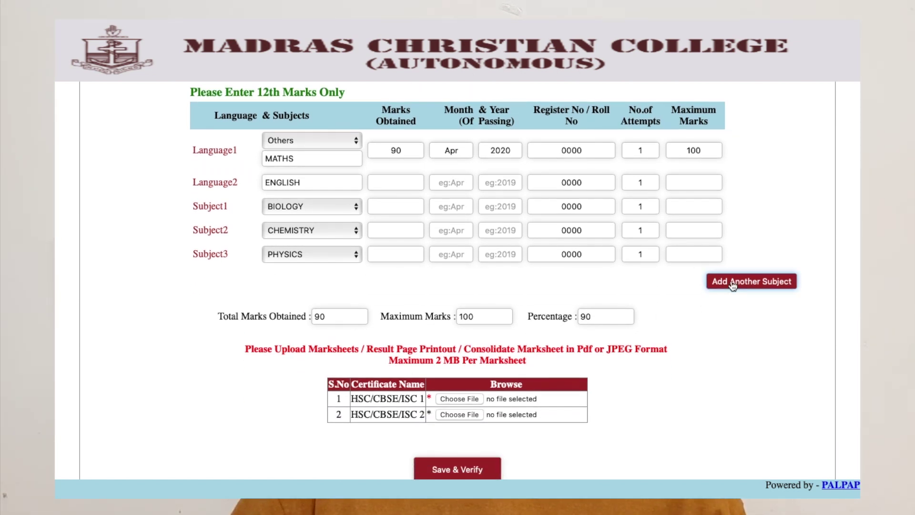
# Step: Add then delete a Subject5 row, and upload a .png marksheet as the first HSC/CBSE/ISC certificate
pyautogui.click(733, 283)
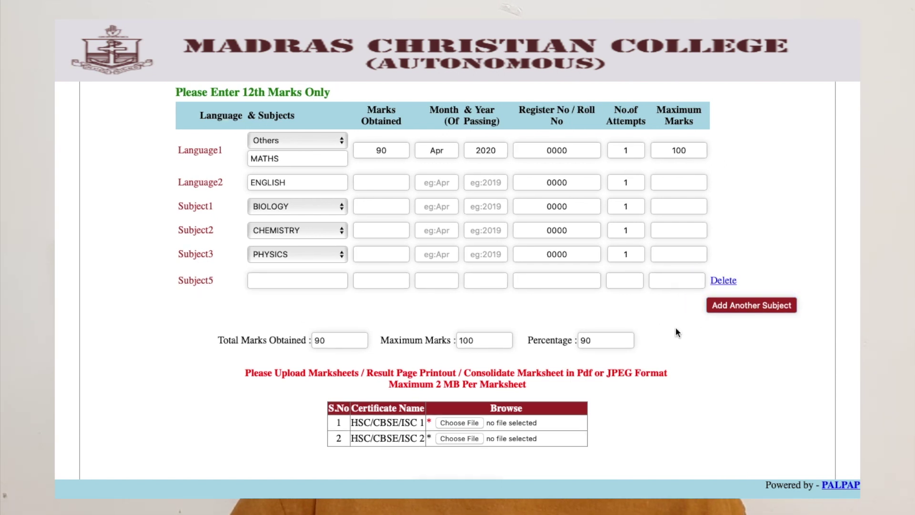
pyautogui.click(721, 283)
pyautogui.scroll(-3, 597, 344)
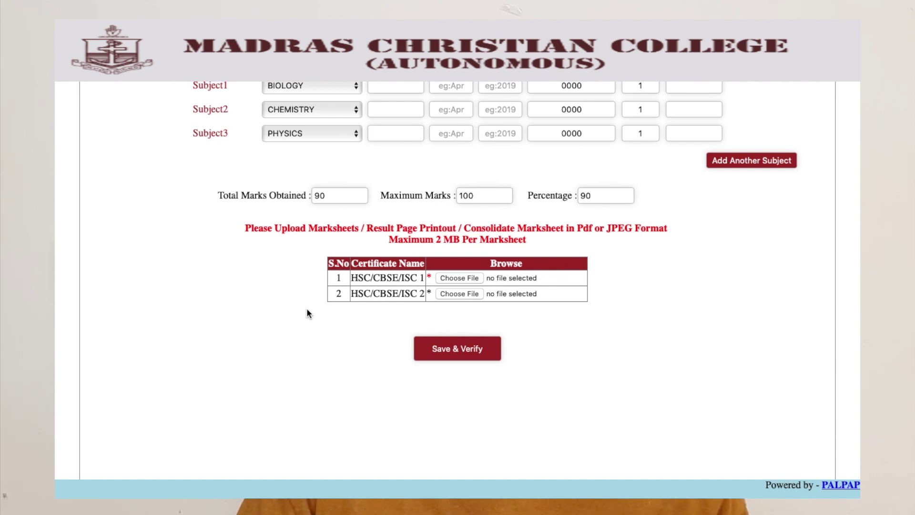
pyautogui.click(471, 279)
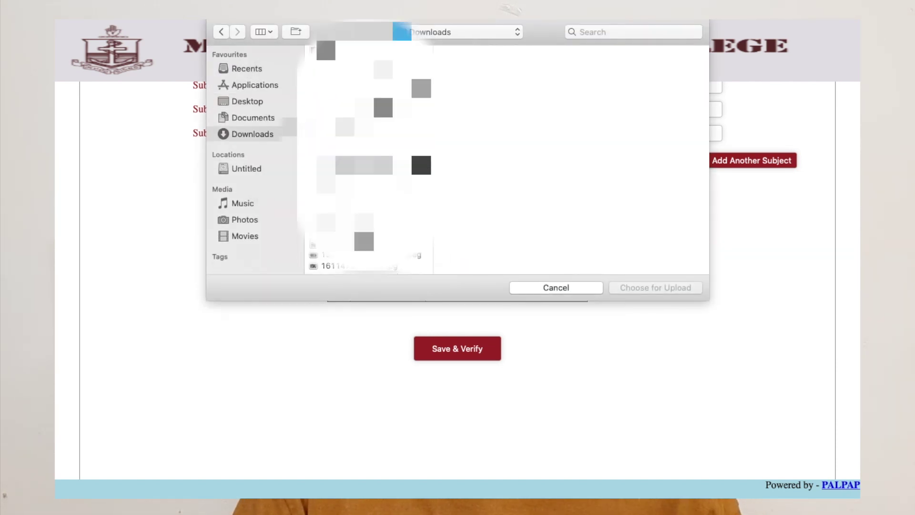
pyautogui.click(362, 265)
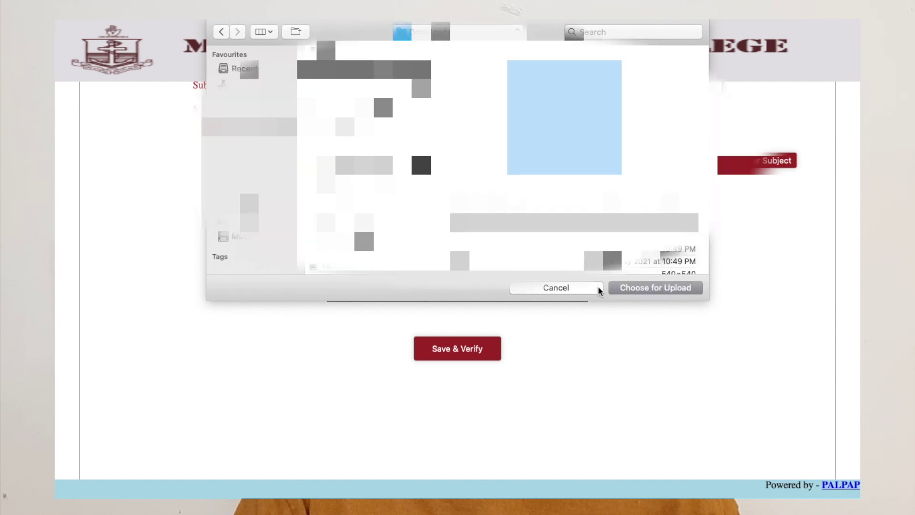
pyautogui.click(659, 288)
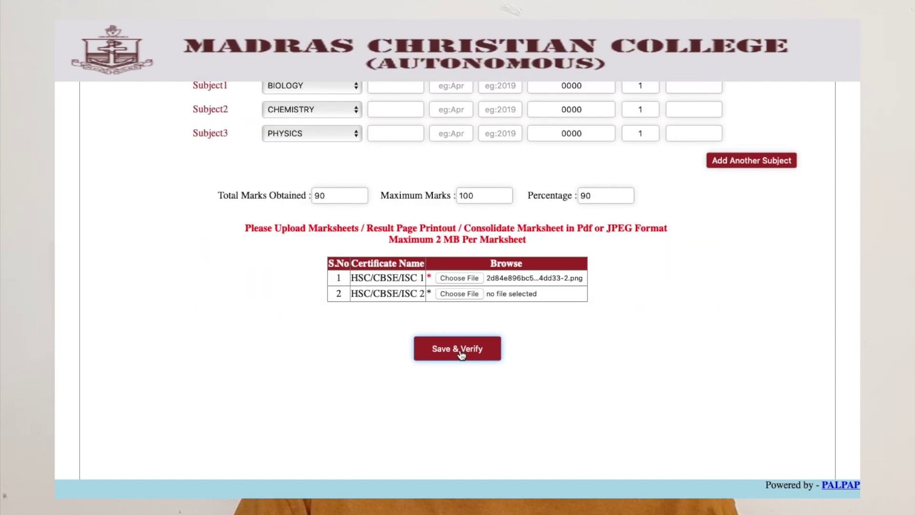
# Step: Save & Verify, scroll the Verification summary, then return via personal details to Step 3 and save again
pyautogui.click(460, 353)
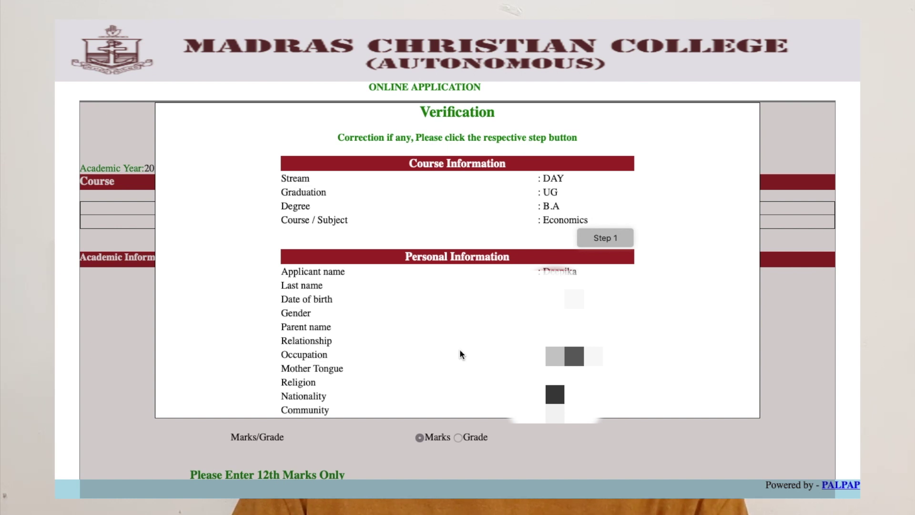
pyautogui.scroll(-10, 460, 353)
pyautogui.scroll(-5, 458, 259)
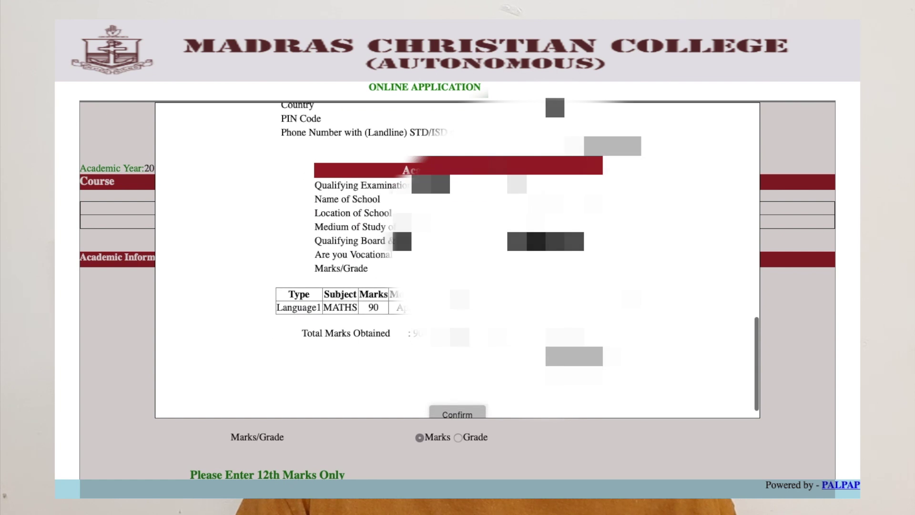
pyautogui.scroll(3, 458, 259)
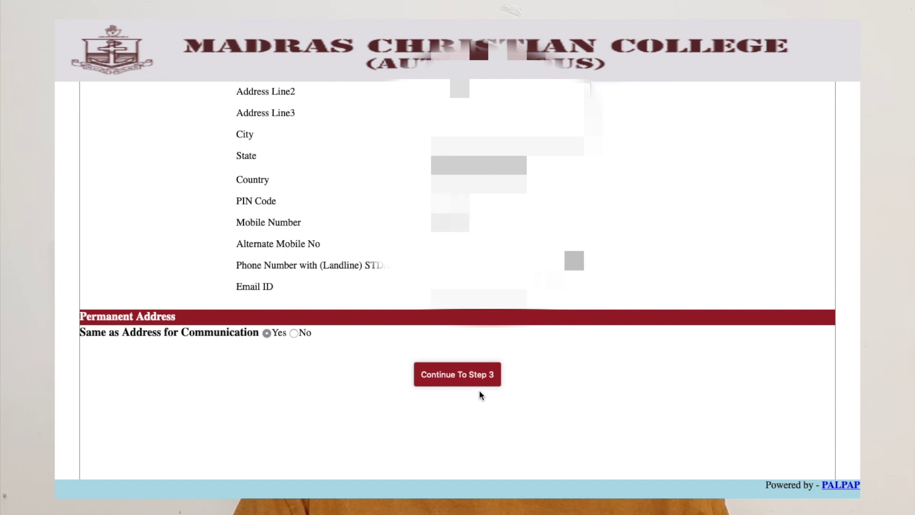
pyautogui.click(483, 377)
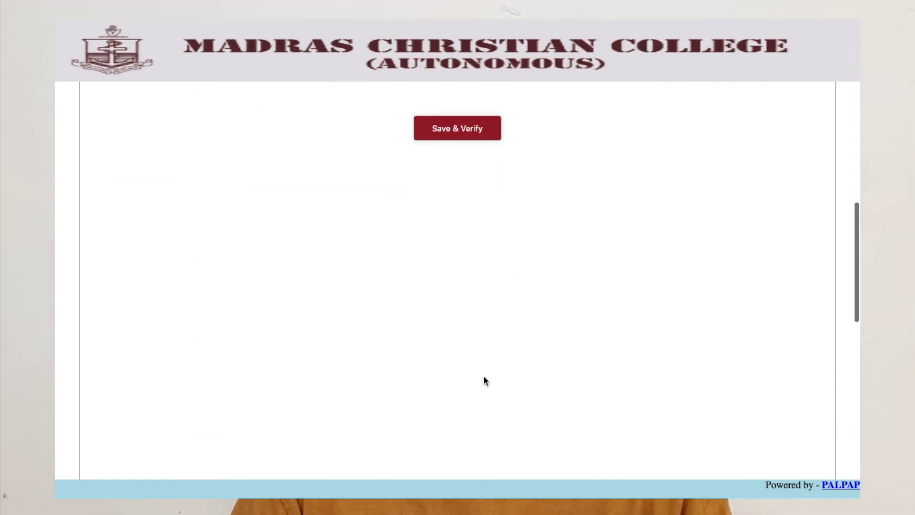
pyautogui.click(466, 138)
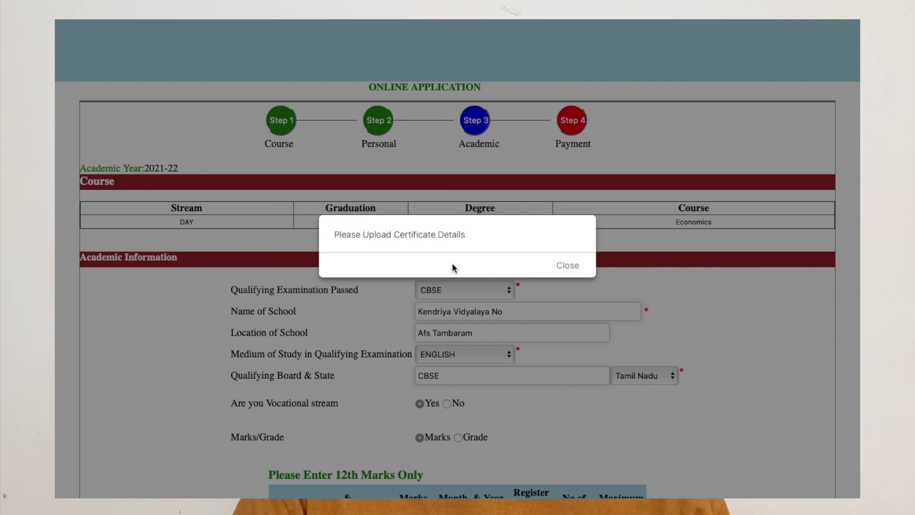
# Step: Dismiss the missing-certificate warning and re-upload the marksheet image from Downloads
pyautogui.click(567, 265)
pyautogui.scroll(-20, 509, 319)
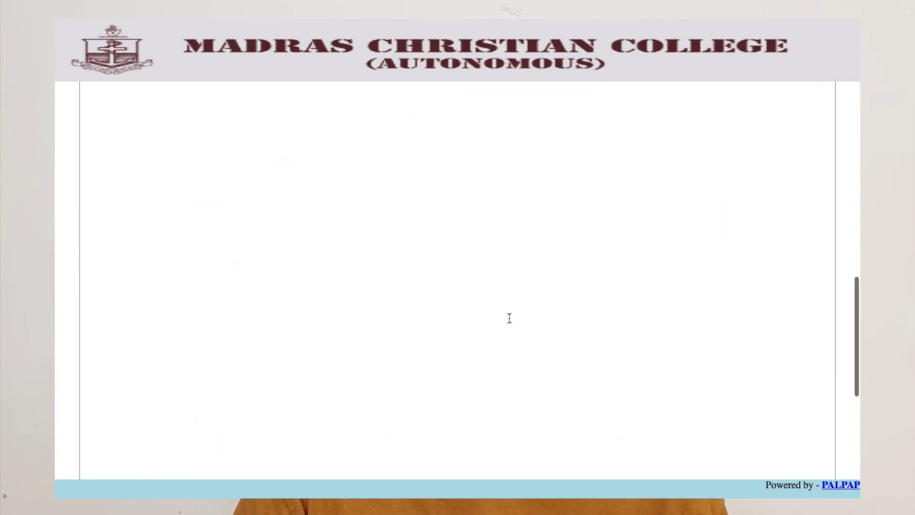
pyautogui.scroll(5, 509, 318)
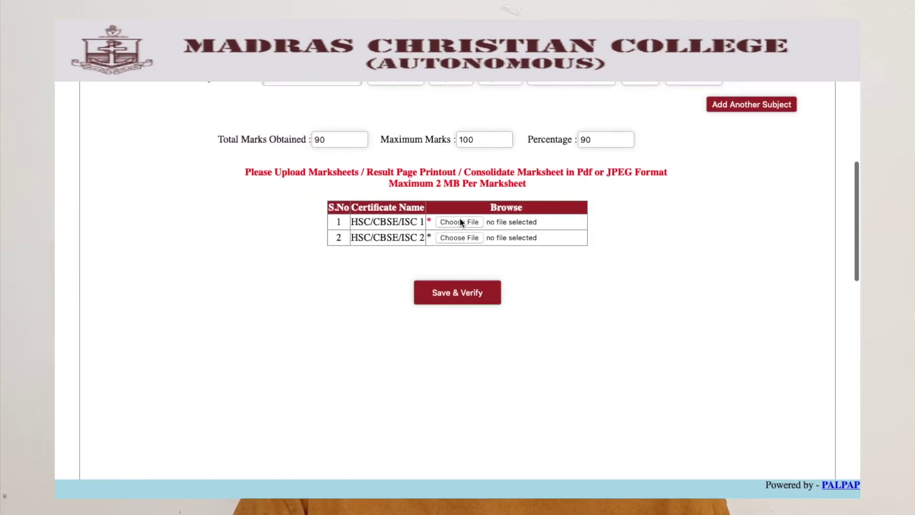
pyautogui.click(460, 221)
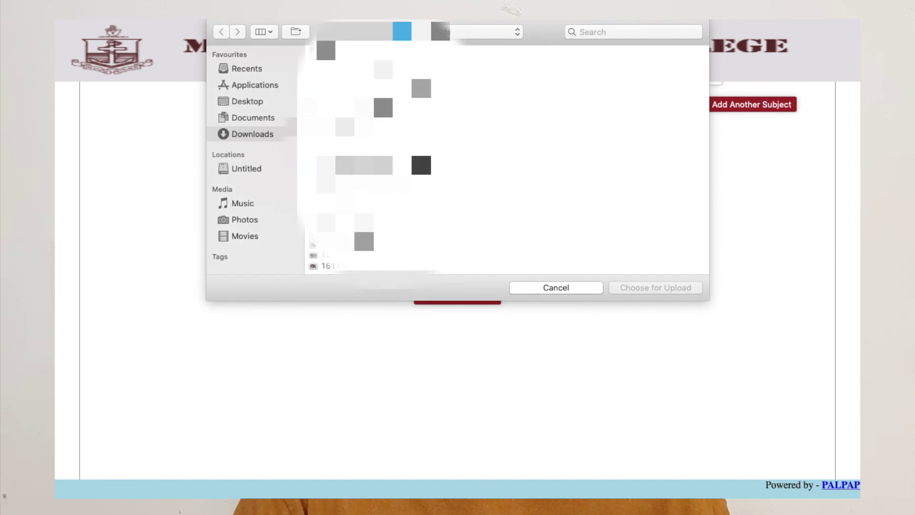
pyautogui.click(343, 89)
pyautogui.click(634, 287)
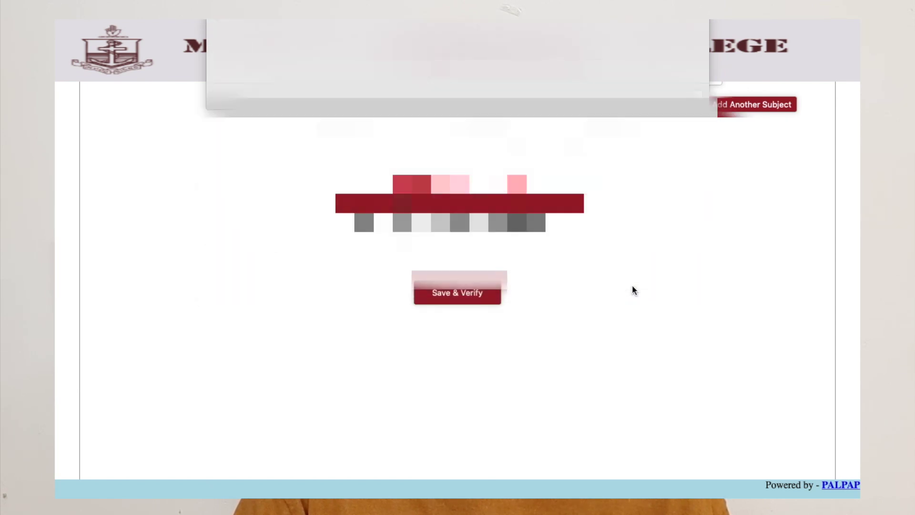
# Step: Save and verify the academic details, then confirm the verified application
pyautogui.click(456, 292)
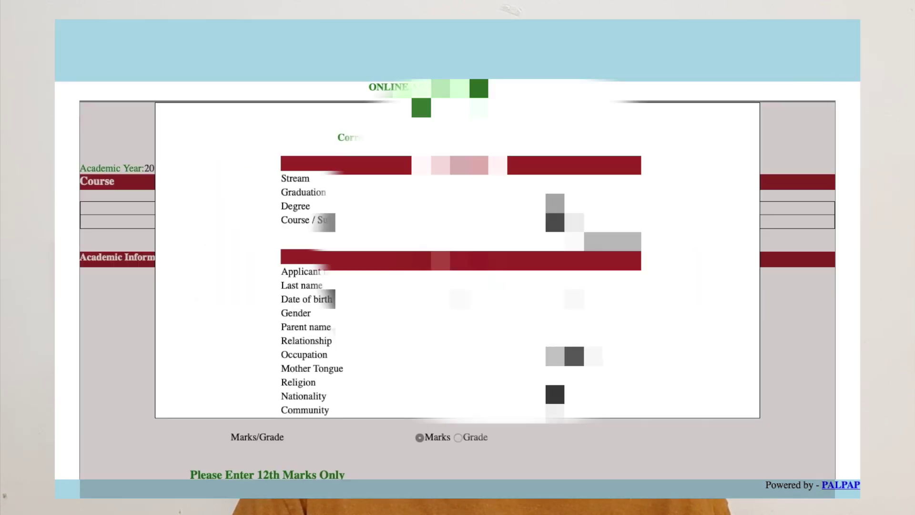
pyautogui.scroll(-15, 458, 259)
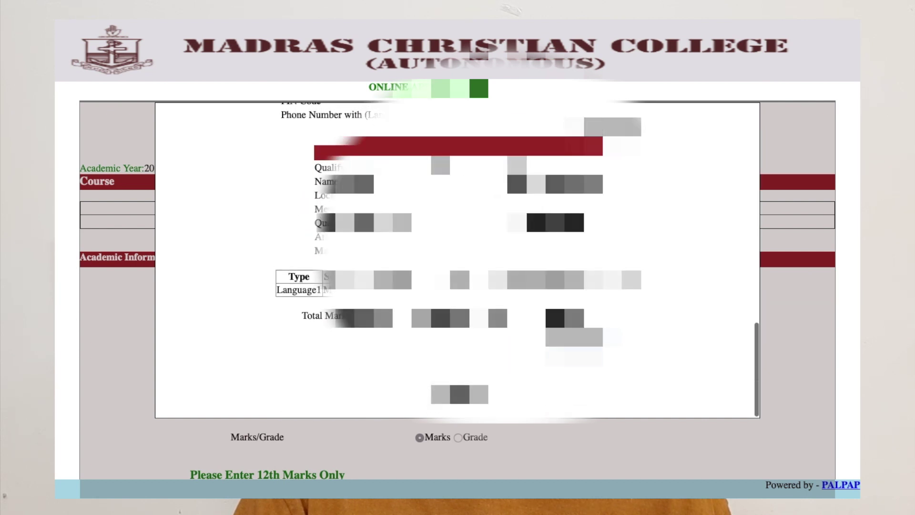
pyautogui.click(462, 398)
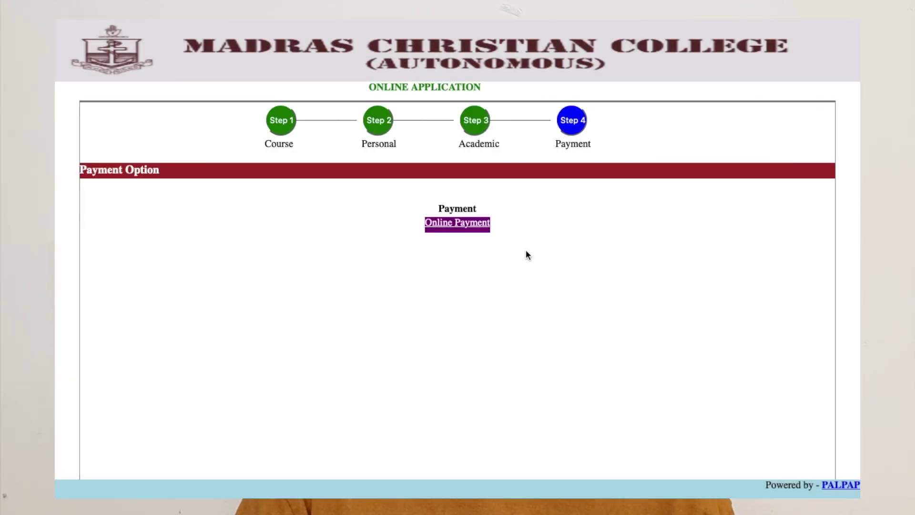
# Step: Start the online fee payment for the completed UG application
pyautogui.click(463, 227)
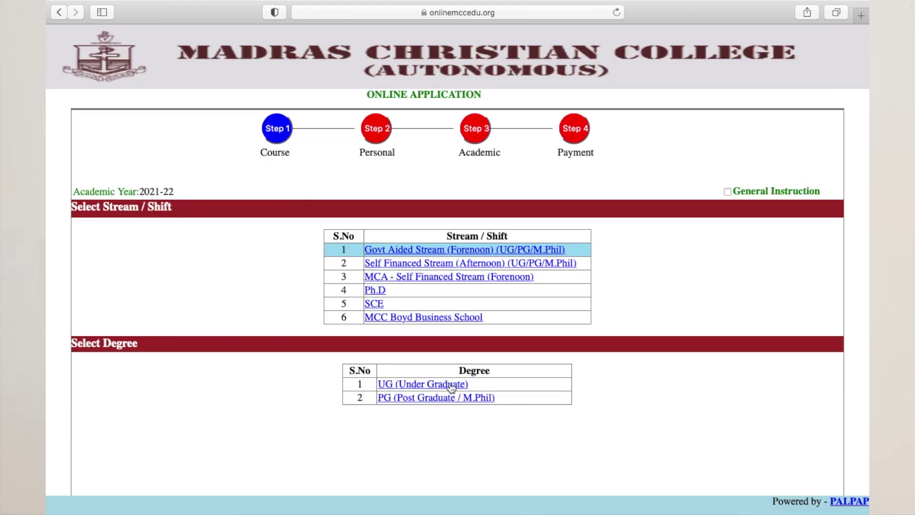
# Step: Select the PG (Post Graduate / M.Phil) degree option and apply for M.A Economics
pyautogui.click(426, 402)
pyautogui.scroll(-3, 429, 404)
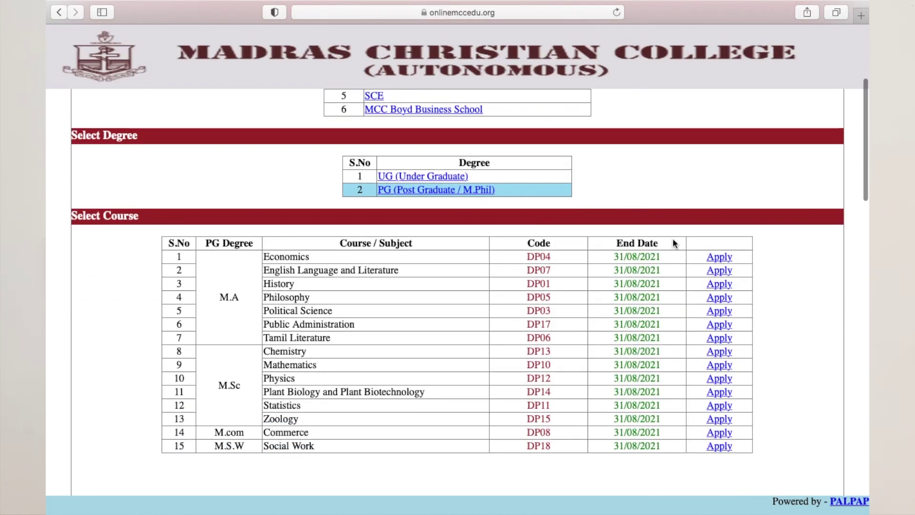
pyautogui.click(722, 261)
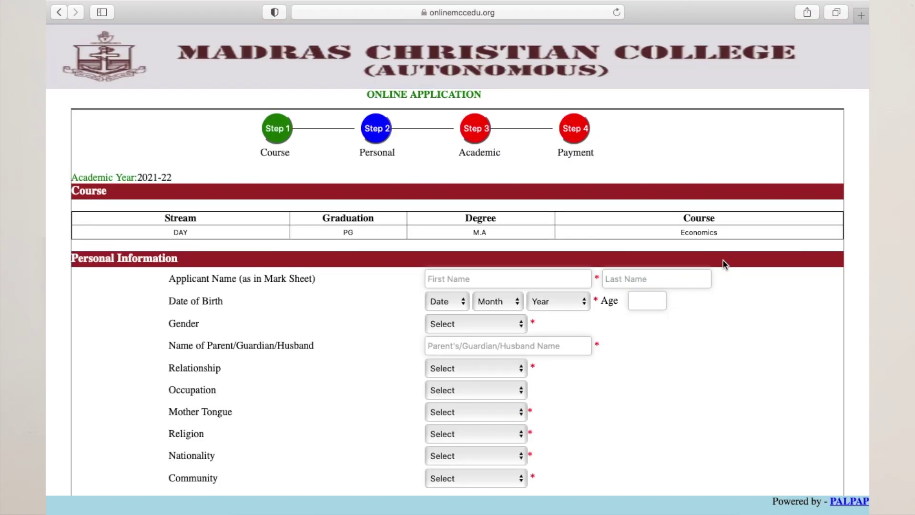
# Step: Enter the applicant's first and last name on the Personal Information form
pyautogui.scroll(-5, 524, 203)
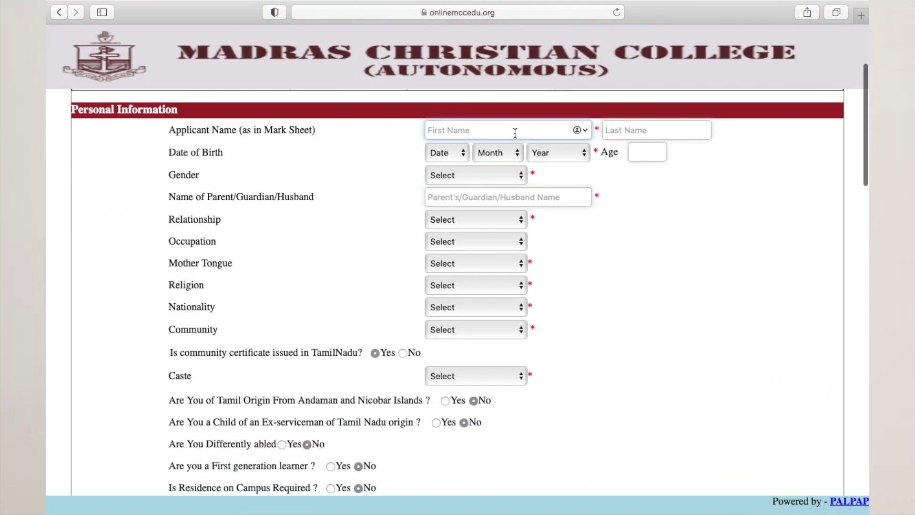
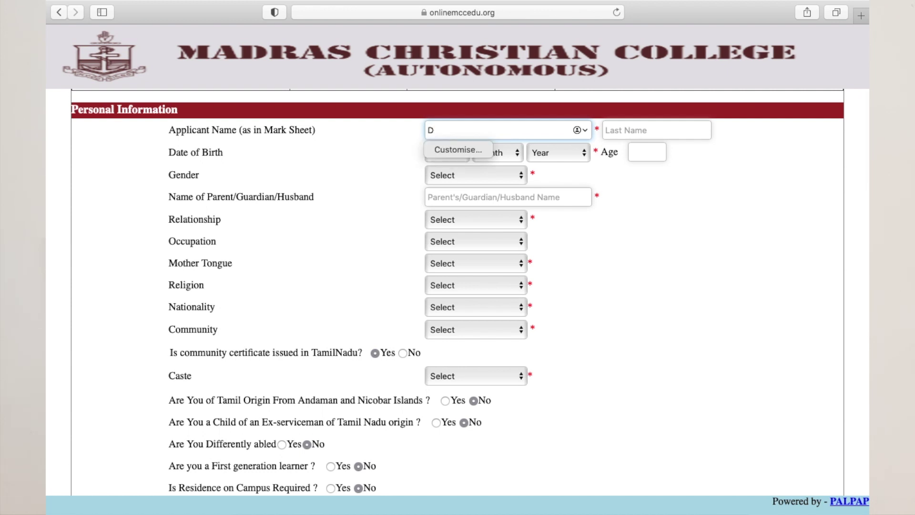
pyautogui.click(686, 128)
pyautogui.scroll(1, 641, 230)
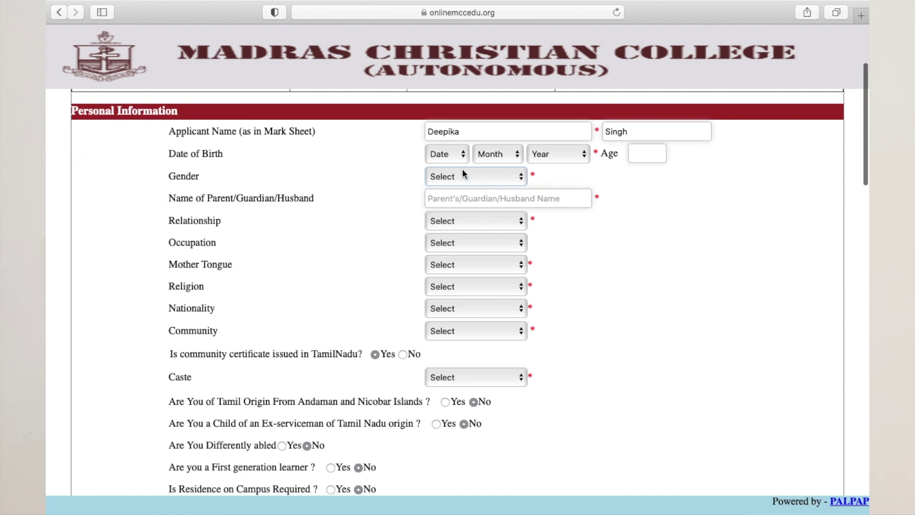
pyautogui.press('Tab')
pyautogui.press('Tab')
pyautogui.press('Tab')
# Step: Mark the community certificate as not from Tamil Nadu and request residence on campus
pyautogui.scroll(-3, 444, 332)
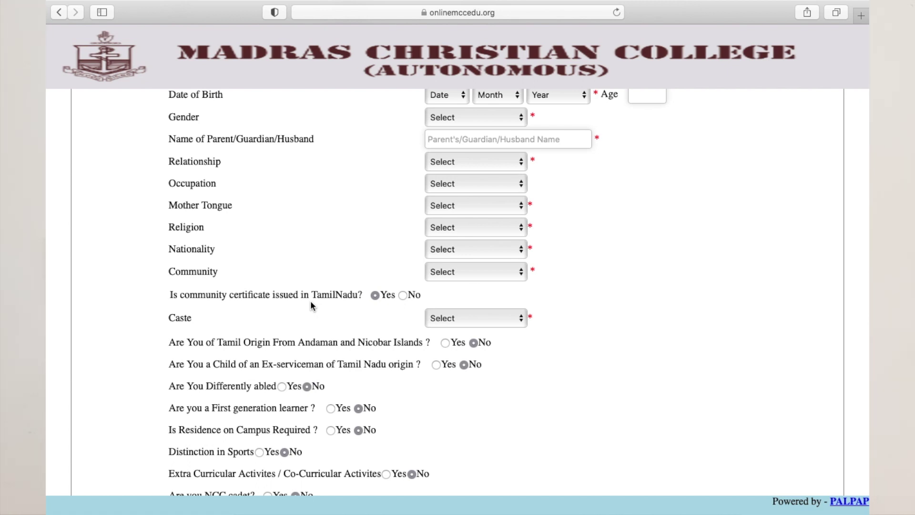
pyautogui.click(404, 295)
pyautogui.scroll(-4, 398, 318)
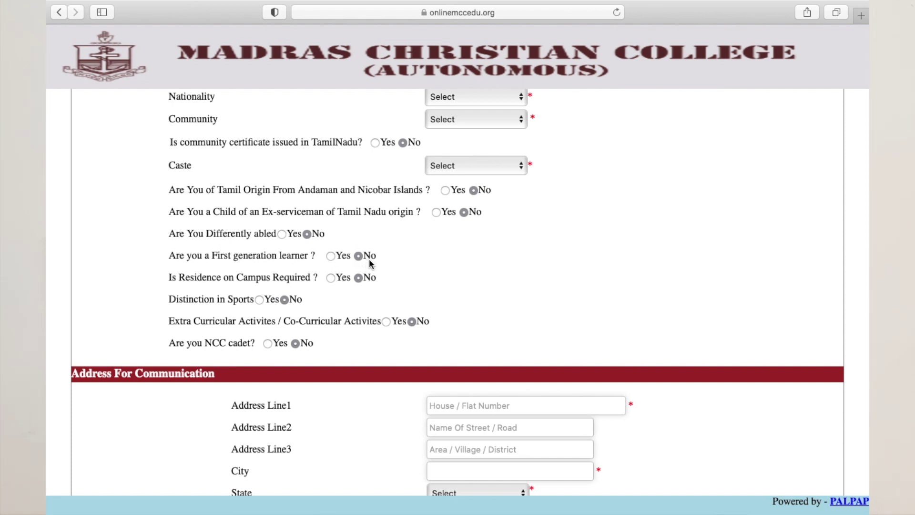
pyautogui.click(331, 278)
pyautogui.click(260, 299)
# Step: Mark the permanent address as different, opening the separate permanent address fields
pyautogui.scroll(-2, 217, 273)
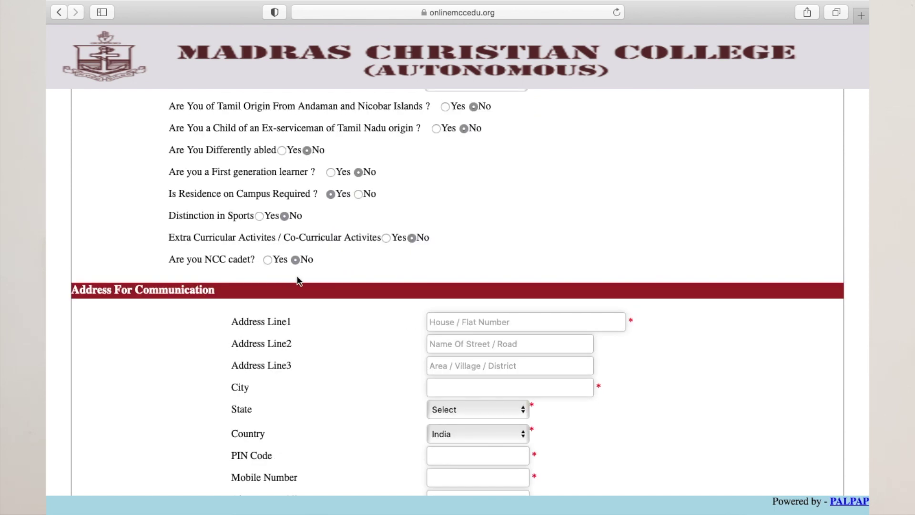
pyautogui.scroll(-3, 381, 309)
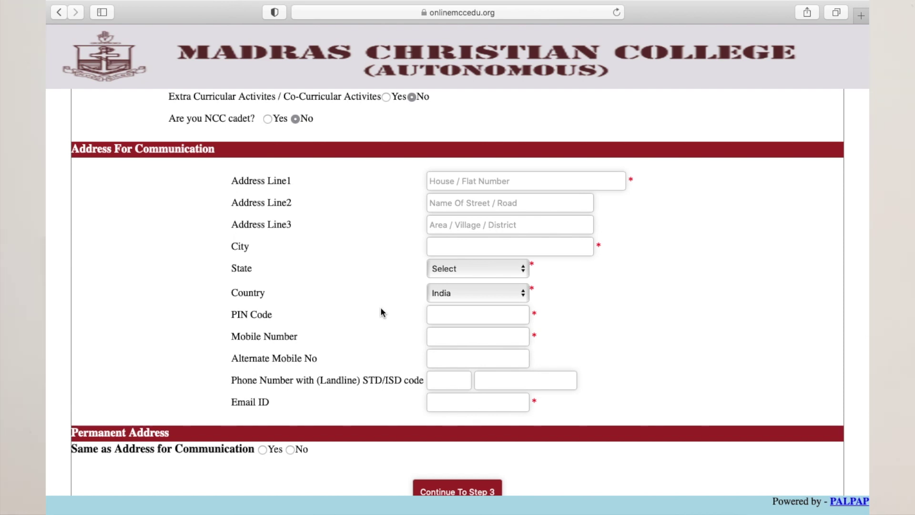
pyautogui.scroll(-4, 381, 308)
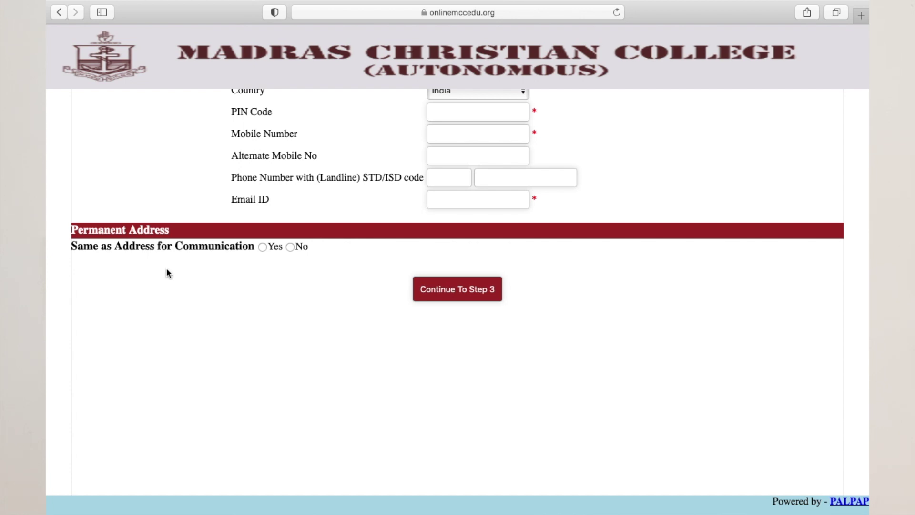
pyautogui.click(289, 246)
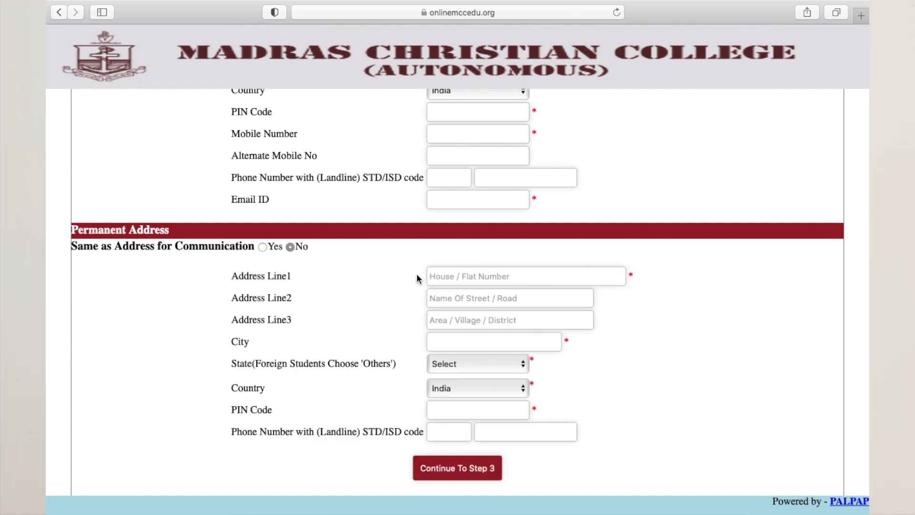
pyautogui.click(523, 427)
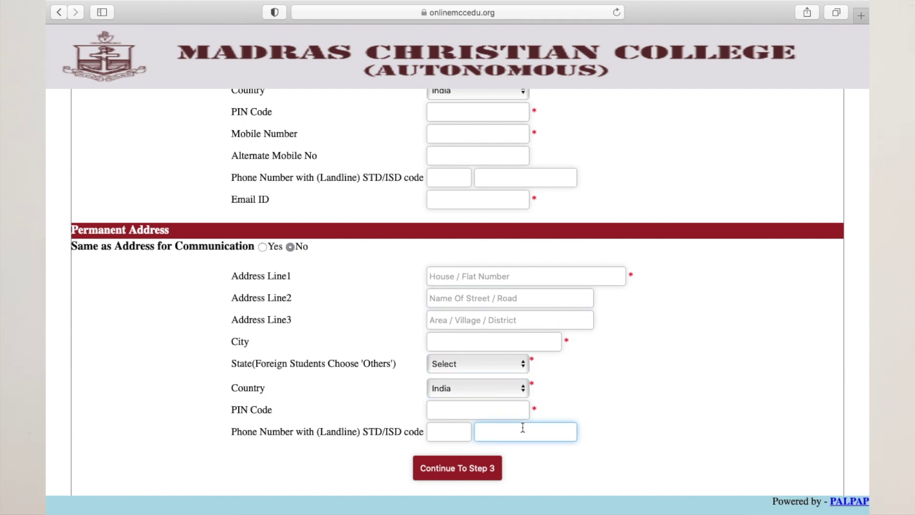
pyautogui.scroll(-1, 523, 428)
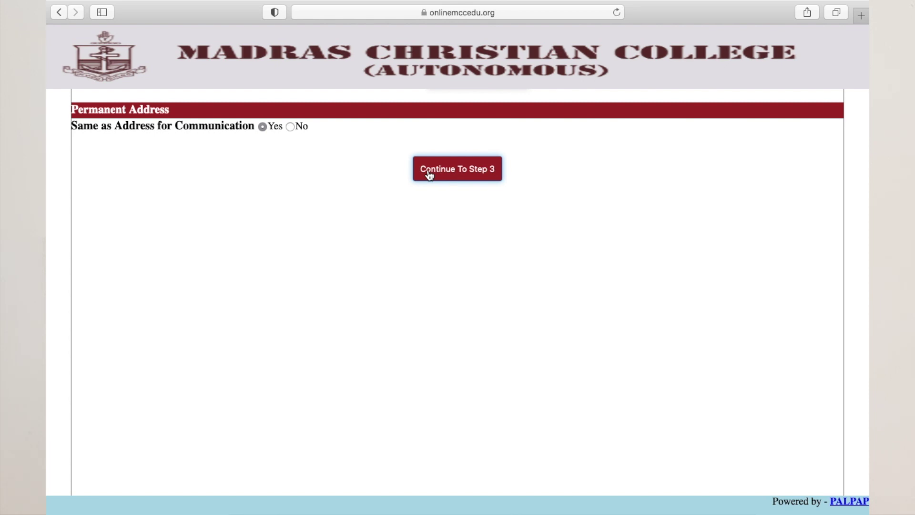
# Step: Move to the Step 3 academic form and choose Bsc as the qualifying examination
pyautogui.click(429, 174)
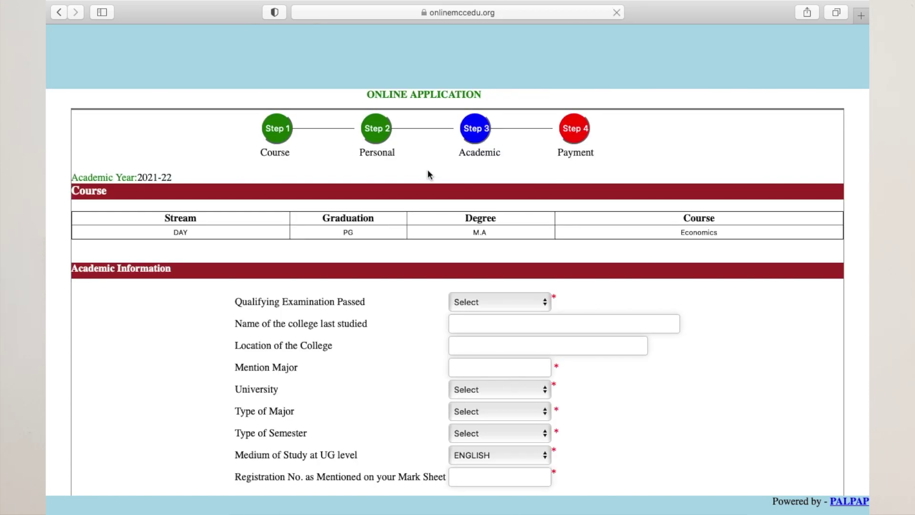
pyautogui.scroll(-1, 428, 170)
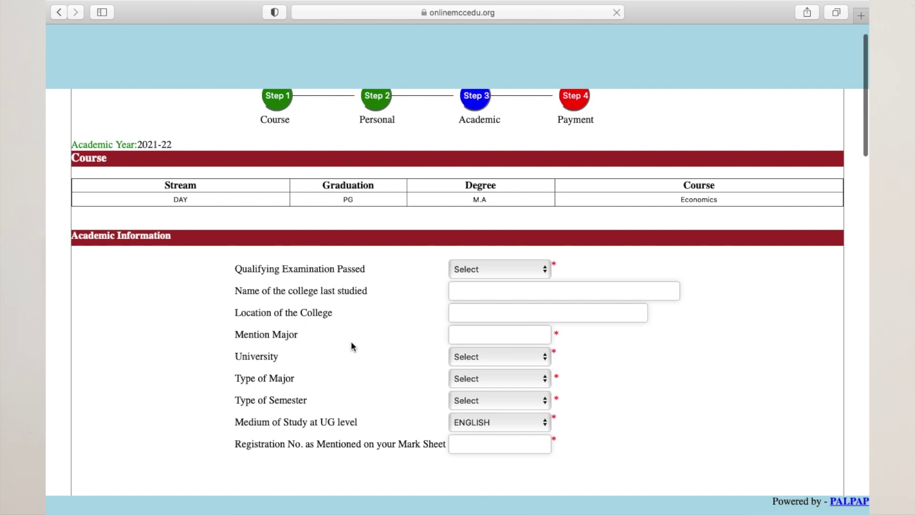
pyautogui.scroll(-2, 351, 342)
pyautogui.scroll(3, 350, 342)
pyautogui.scroll(-3, 350, 342)
pyautogui.scroll(-1, 351, 341)
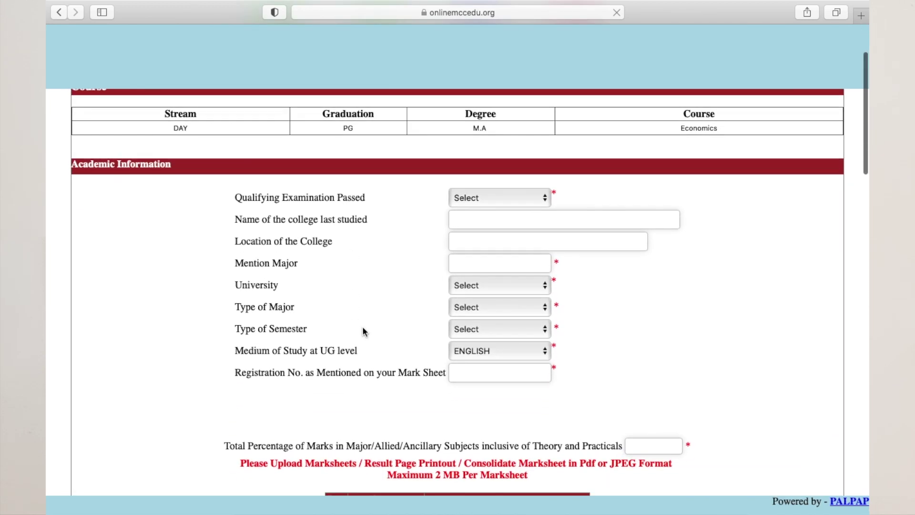
pyautogui.click(494, 196)
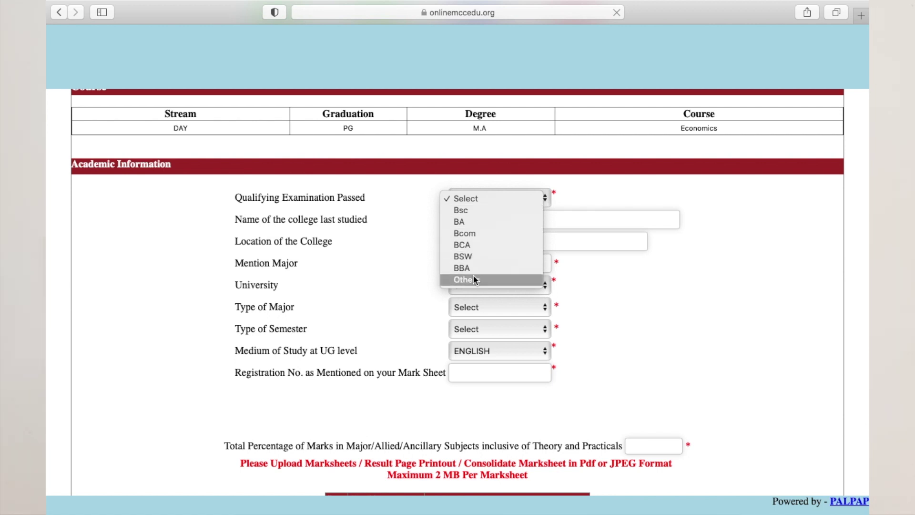
pyautogui.click(480, 212)
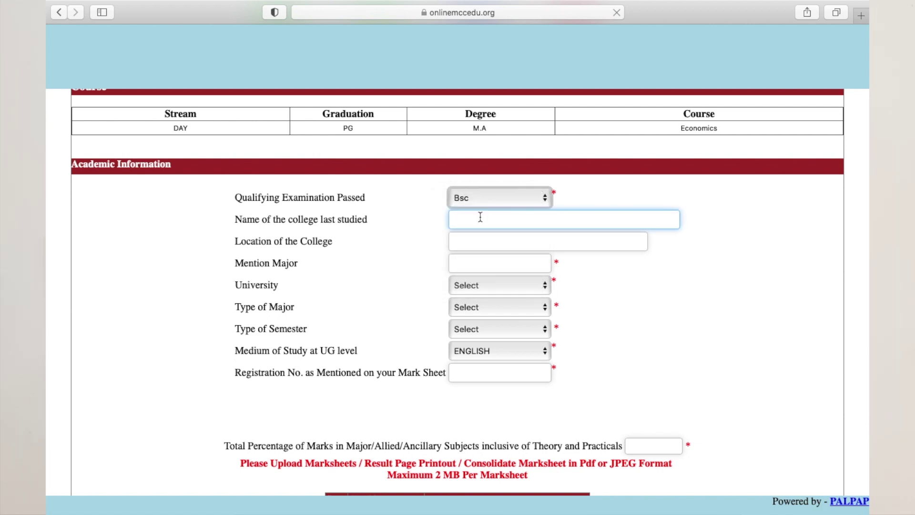
# Step: Enter Madras Christian College, Tambaram, and Visual Communication as college, location and major
pyautogui.click(472, 221)
pyautogui.write('Madras Christian College')
pyautogui.click(476, 242)
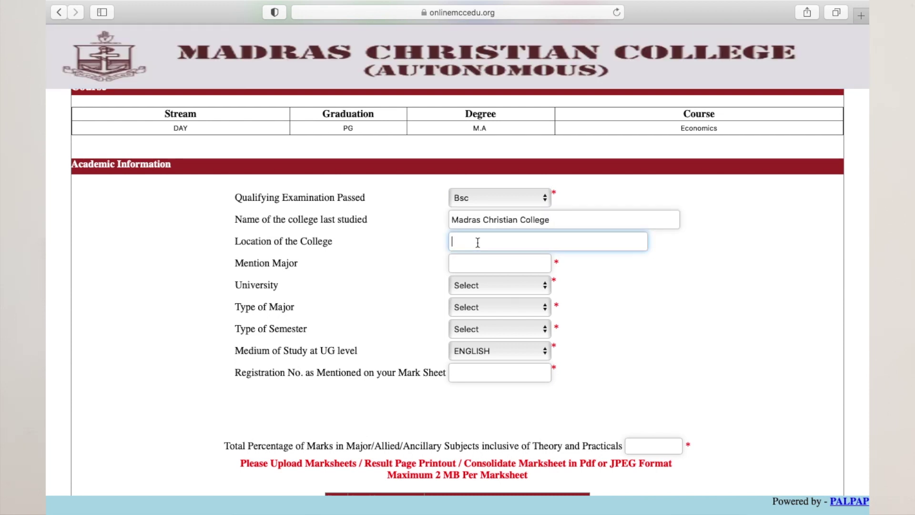
pyautogui.write('Tambaram')
pyautogui.click(470, 267)
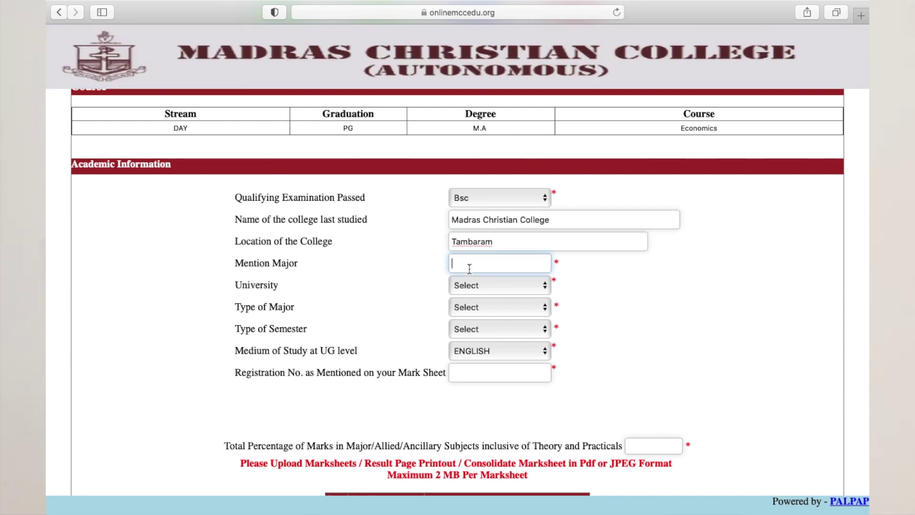
pyautogui.write('Visual Communication')
pyautogui.press('Tab')
# Step: Choose Madras University, a Single major type, and the Semester pattern
pyautogui.click(459, 287)
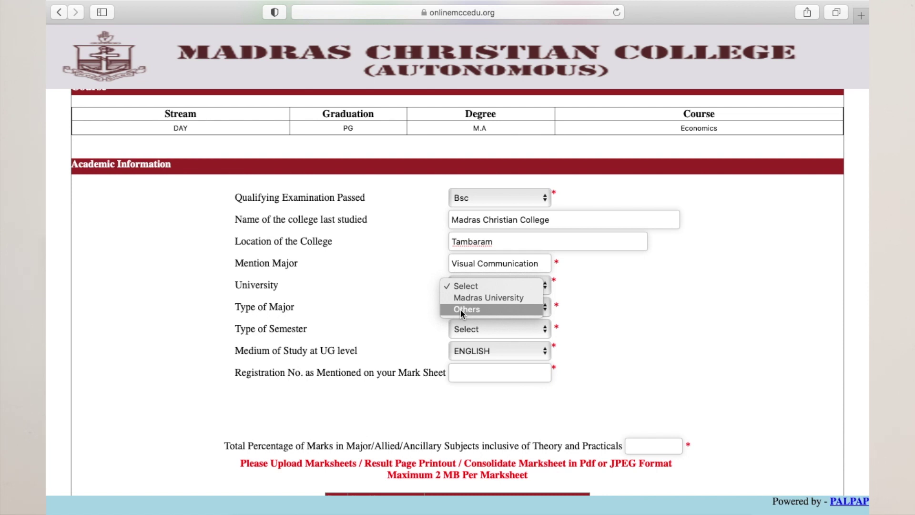
pyautogui.click(470, 298)
pyautogui.click(474, 312)
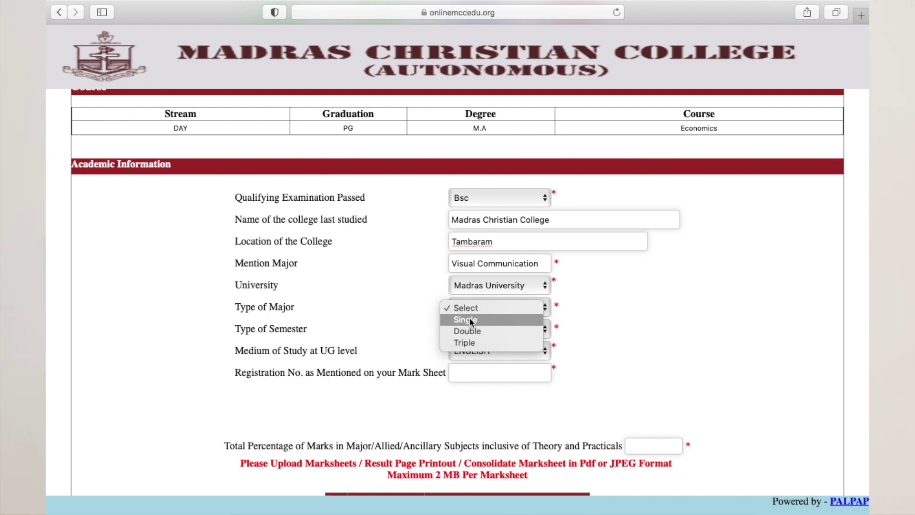
pyautogui.click(469, 319)
pyautogui.scroll(-3, 471, 286)
pyautogui.click(471, 251)
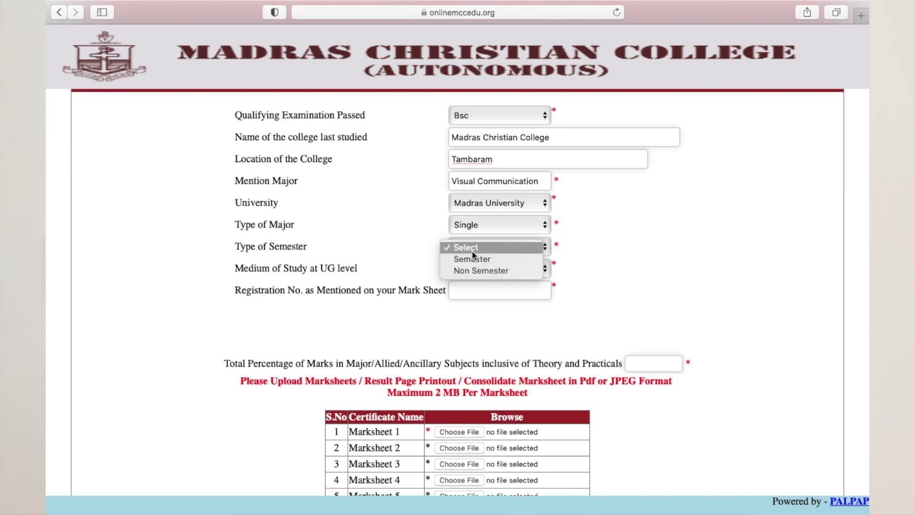
pyautogui.click(472, 258)
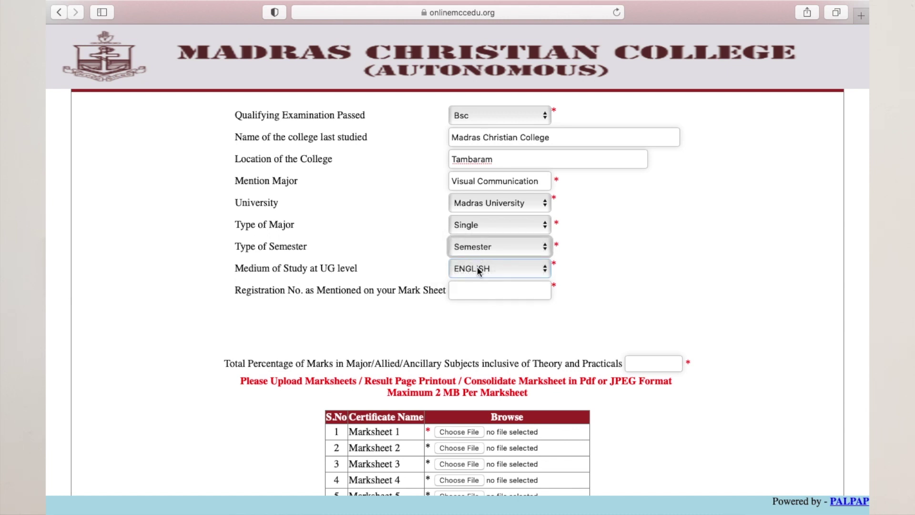
pyautogui.scroll(-2, 391, 245)
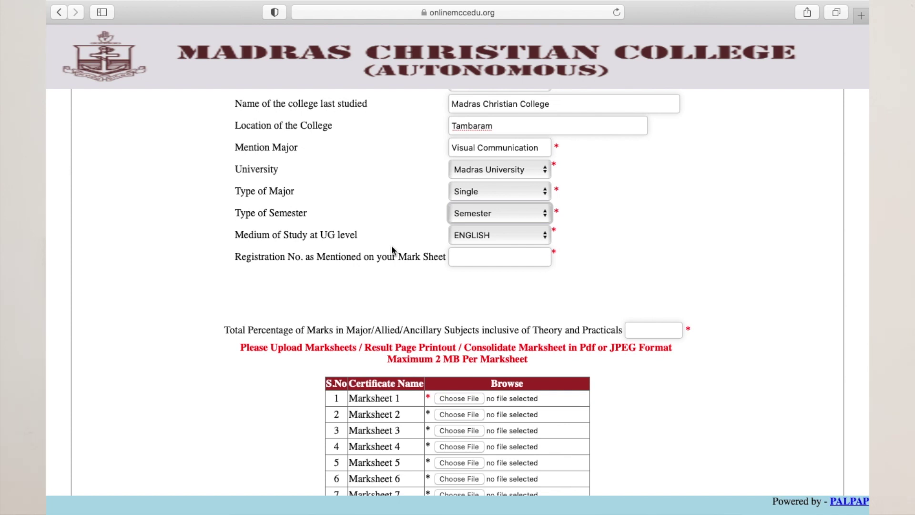
# Step: Enter the mark-sheet registration number
pyautogui.scroll(-3, 391, 245)
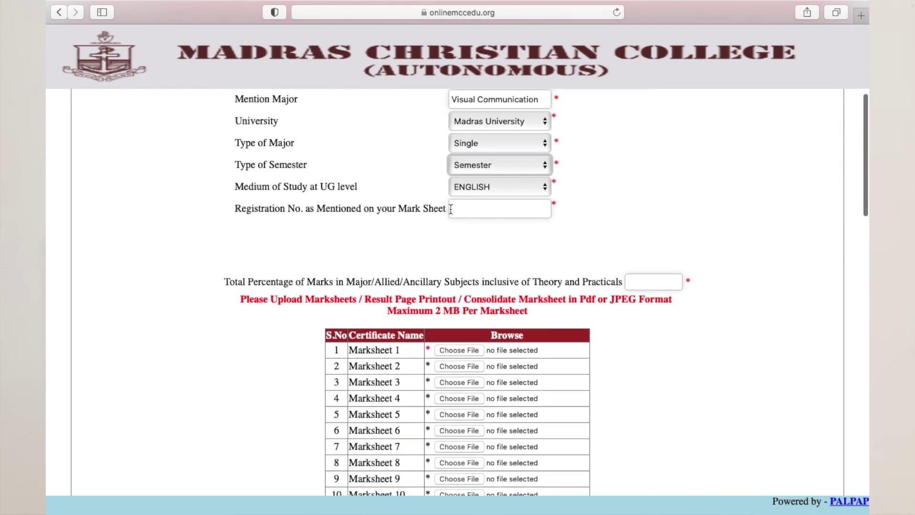
pyautogui.click(472, 209)
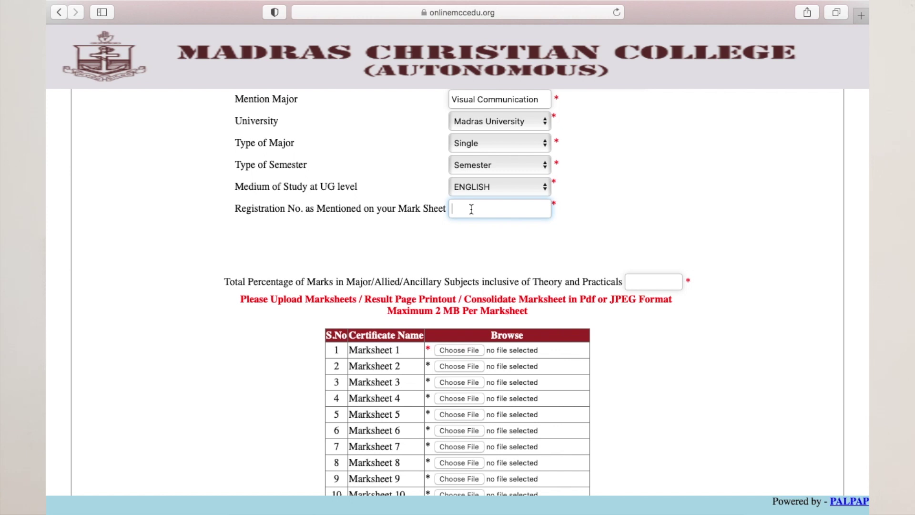
pyautogui.write('000')
pyautogui.click(504, 242)
pyautogui.scroll(-2, 505, 246)
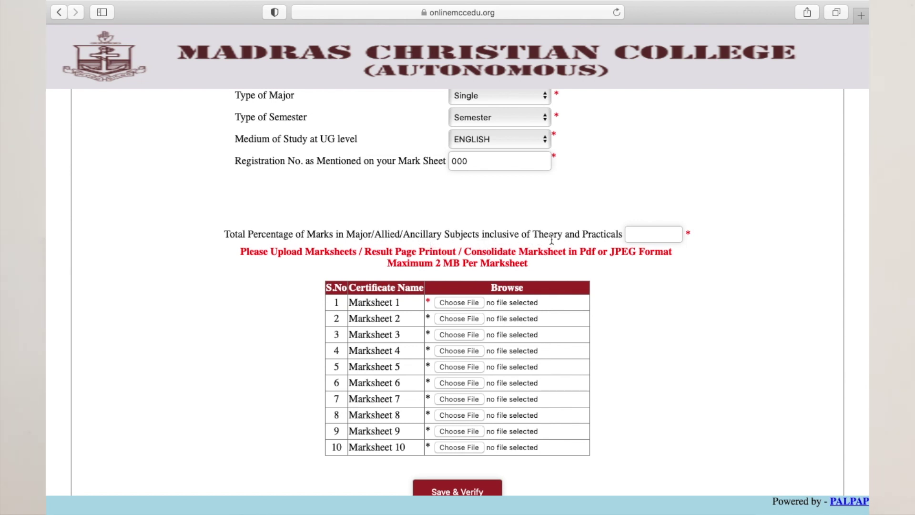
# Step: Enter 80 as the total percentage and save the academic details for verification
pyautogui.click(639, 234)
pyautogui.write('80')
pyautogui.click(700, 306)
pyautogui.scroll(-3, 701, 307)
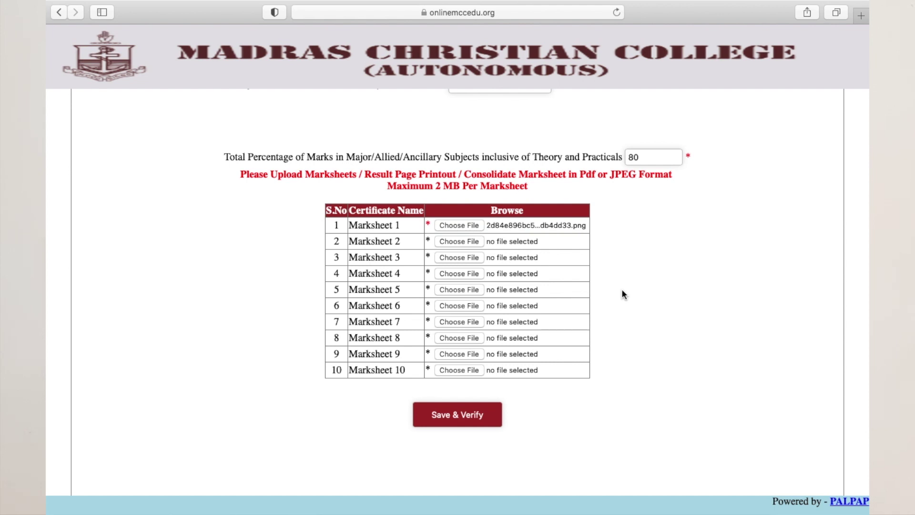
pyautogui.click(450, 420)
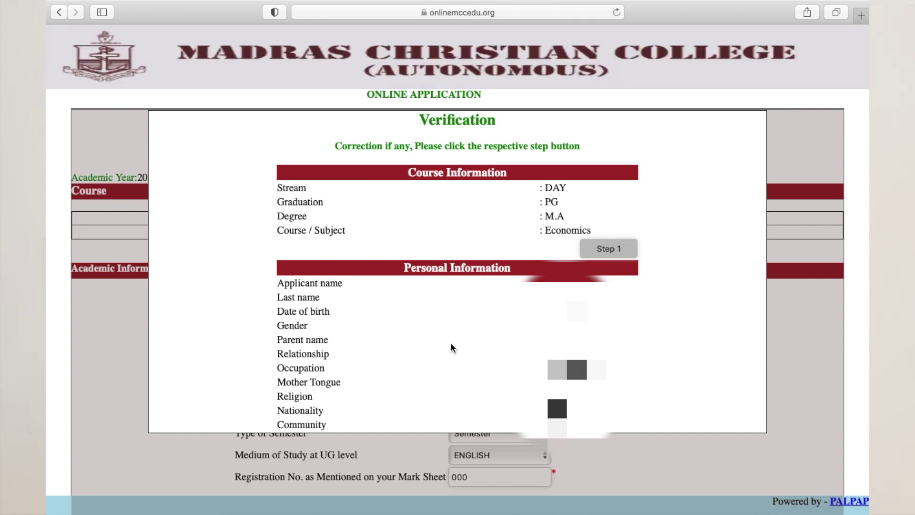
# Step: Confirm the M.A Economics application, dismiss the saved notice, and start Online Payment
pyautogui.scroll(-10, 452, 347)
pyautogui.click(456, 231)
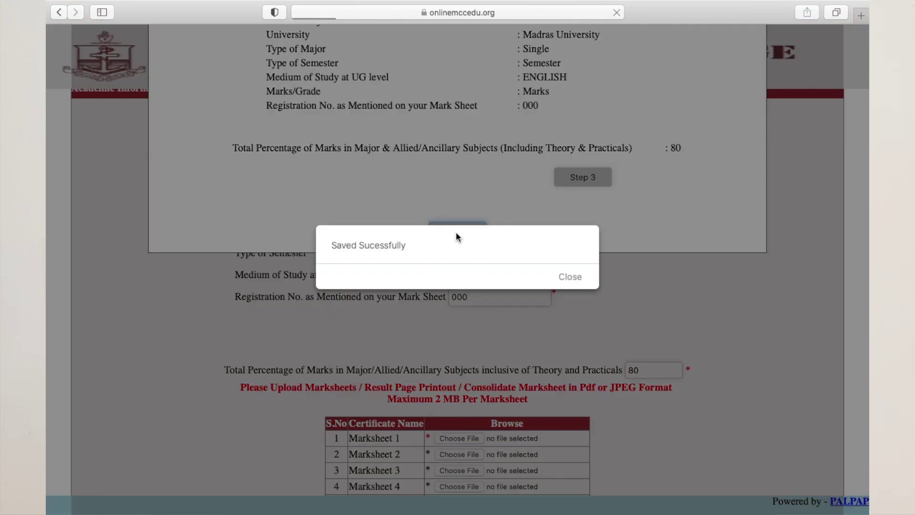
pyautogui.click(569, 278)
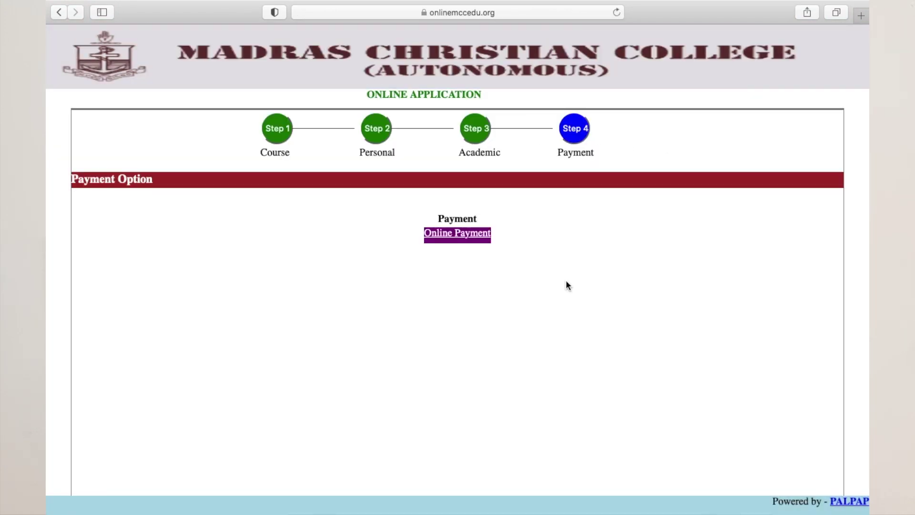
pyautogui.click(481, 237)
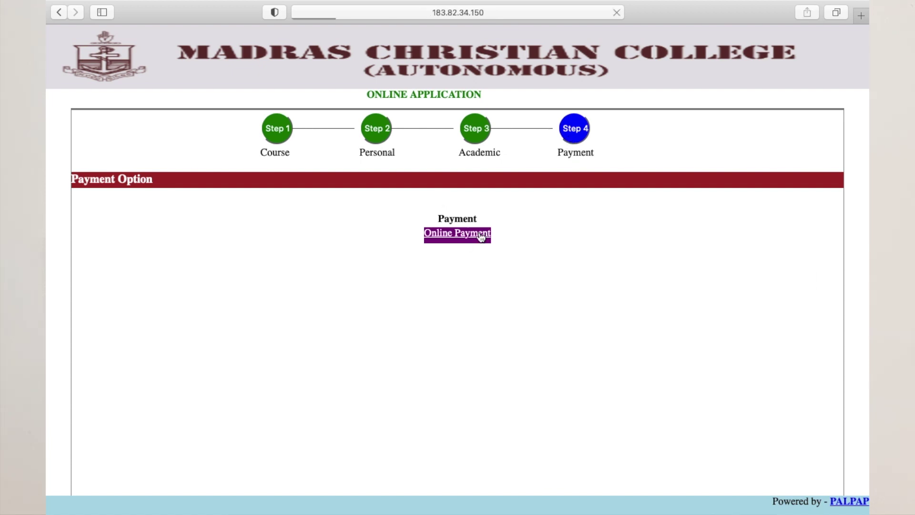